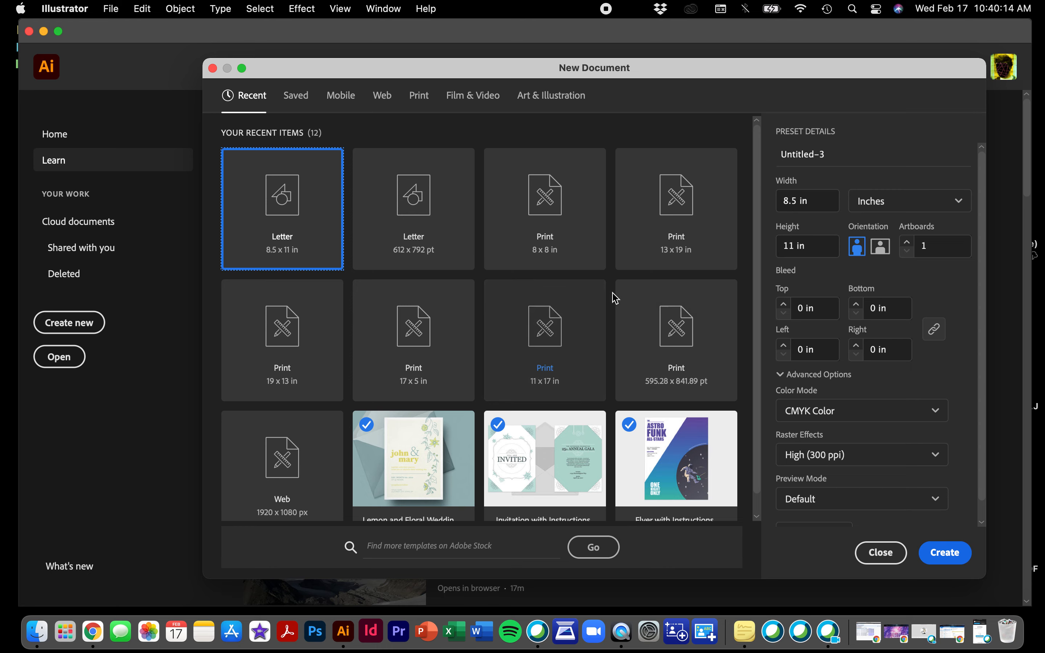
pyautogui.click(940, 549)
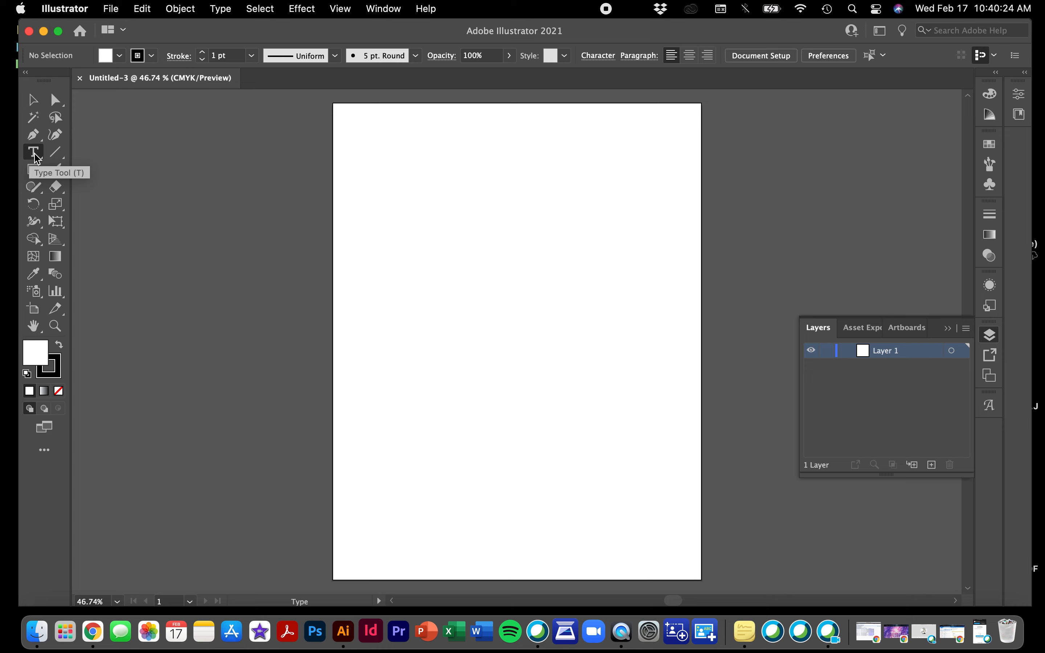
pyautogui.click(375, 134)
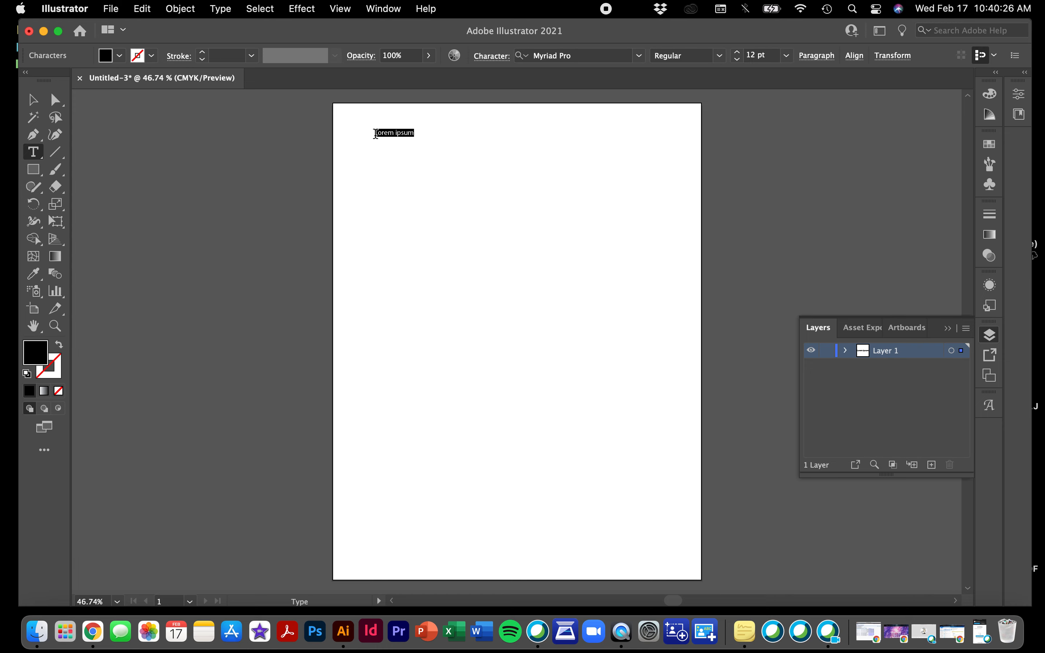
pyautogui.moveTo(376, 134); pyautogui.dragTo(434, 134)
pyautogui.hscroll(3, 482, 242)
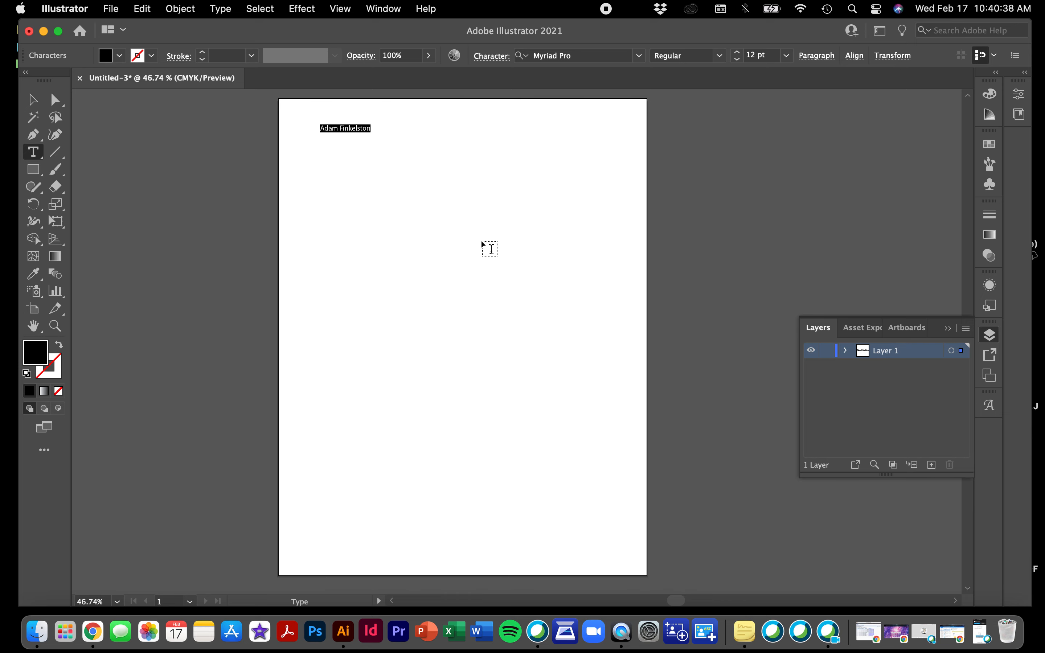
pyautogui.hscroll(7, 481, 245)
pyautogui.hscroll(1, 482, 244)
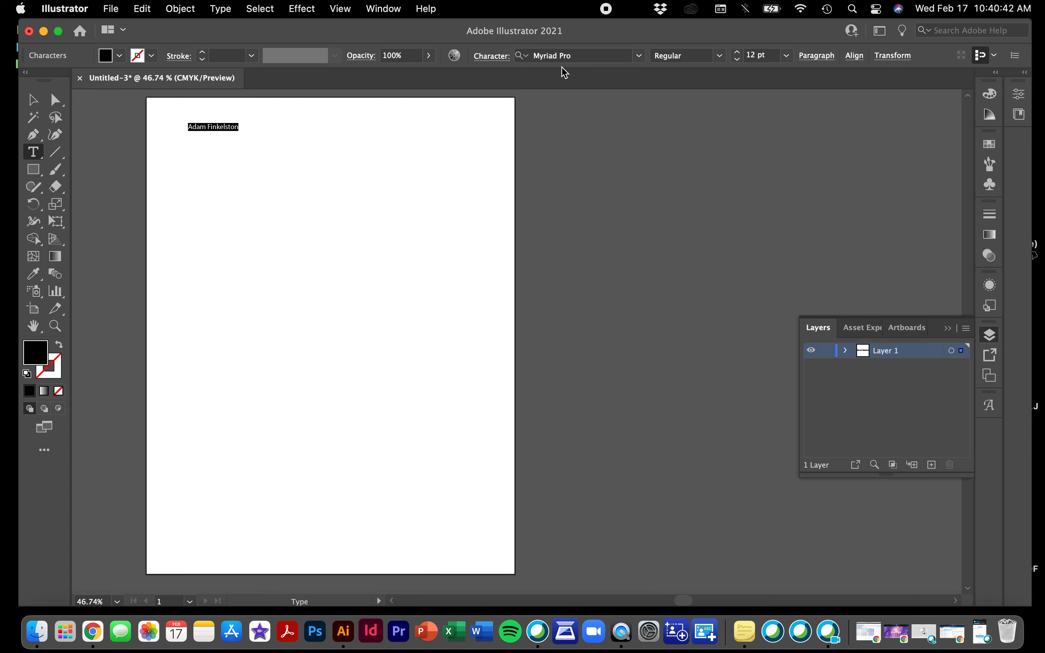
pyautogui.click(482, 58)
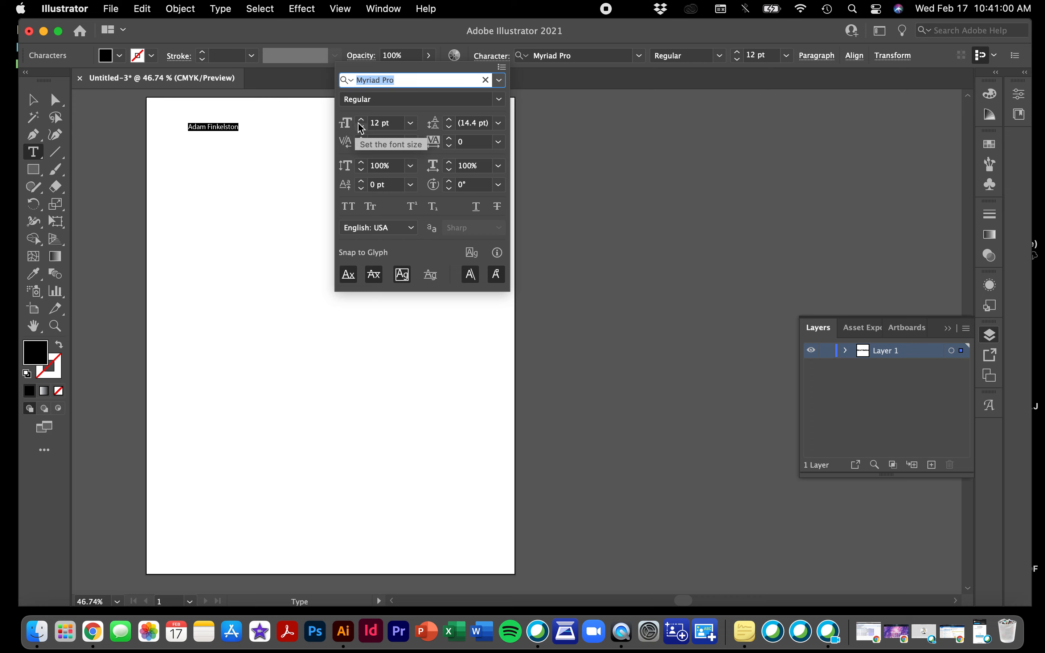
pyautogui.click(412, 124)
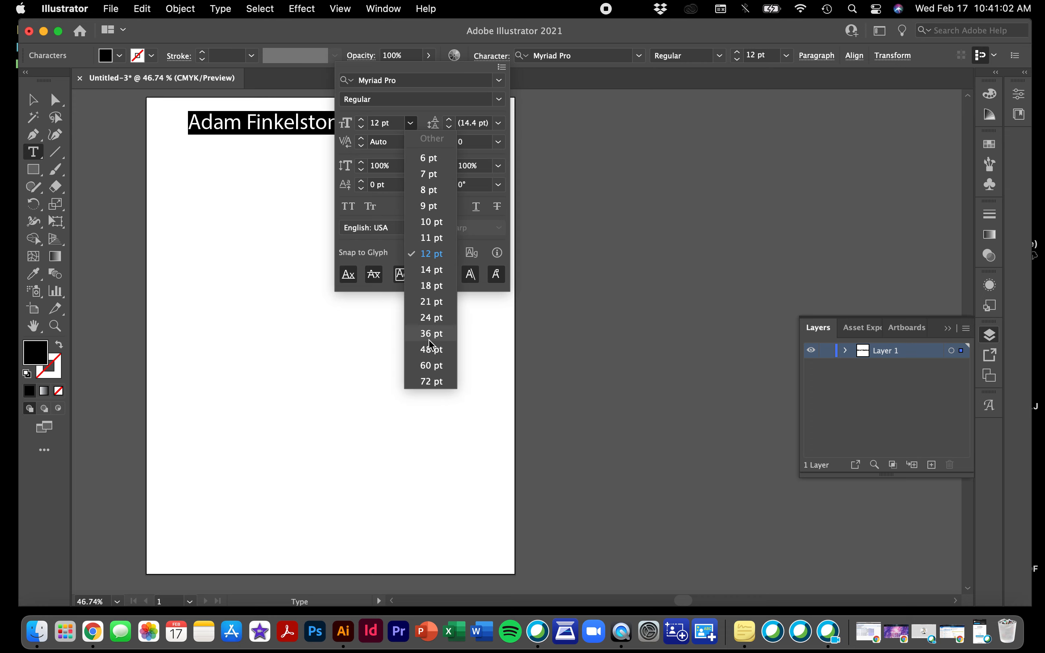
pyautogui.click(429, 349)
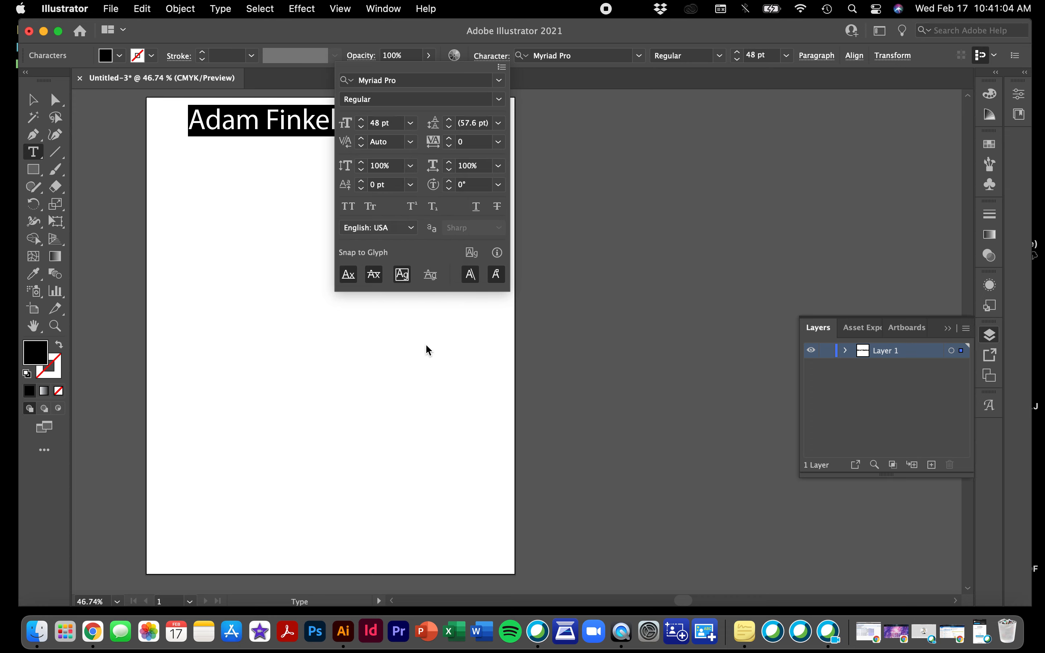
pyautogui.click(375, 406)
pyautogui.hscroll(-10, 375, 407)
pyautogui.scroll(2, 375, 407)
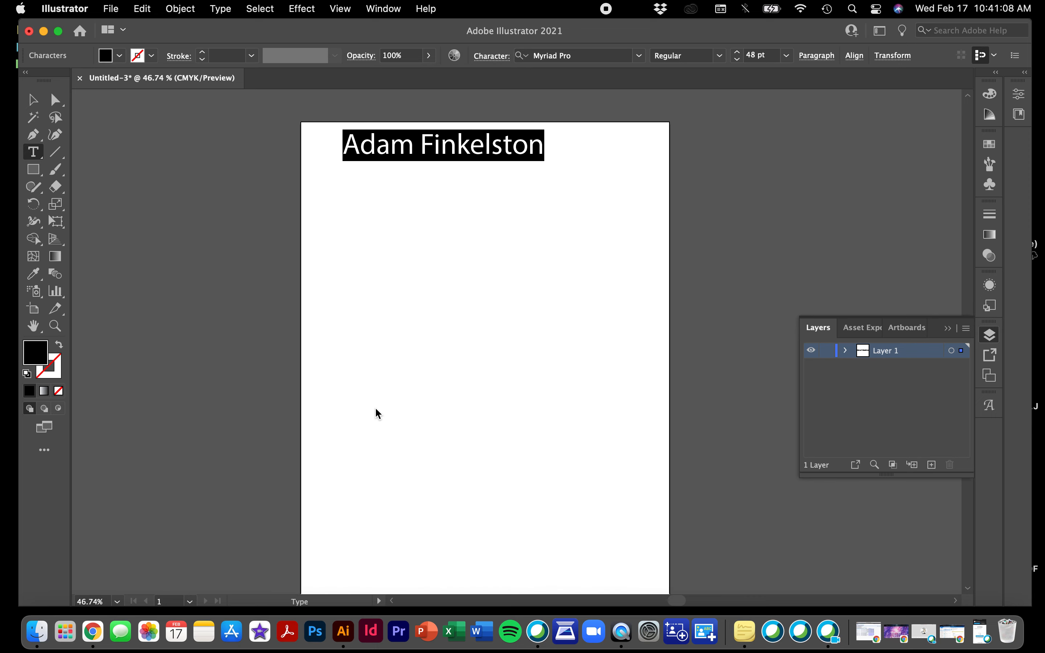
pyautogui.hscroll(-5, 375, 406)
pyautogui.scroll(-2, 375, 407)
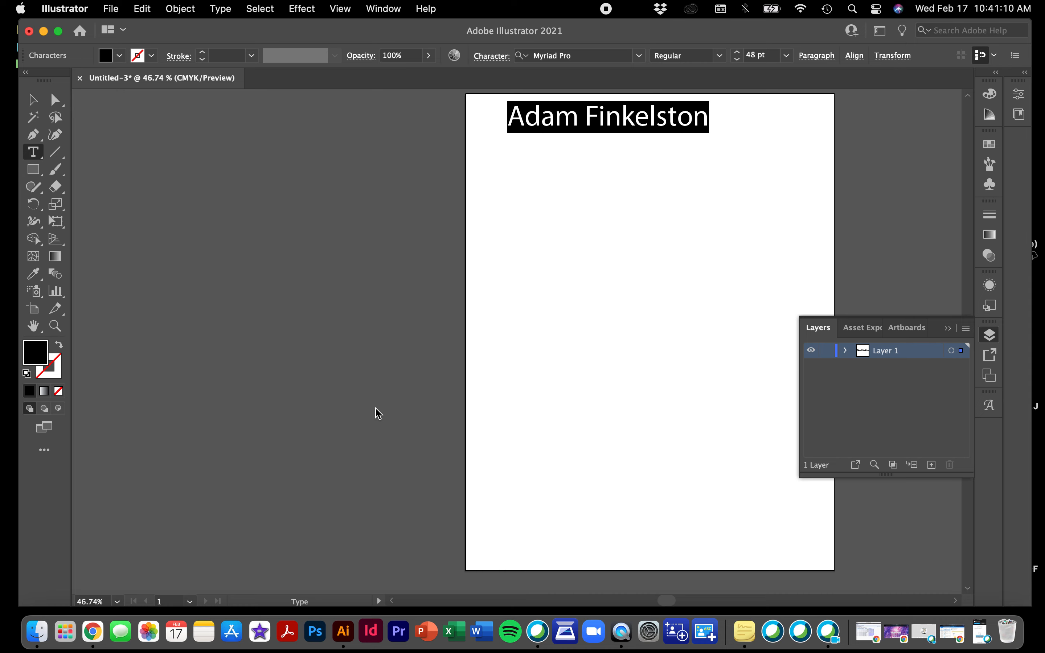
pyautogui.click(480, 60)
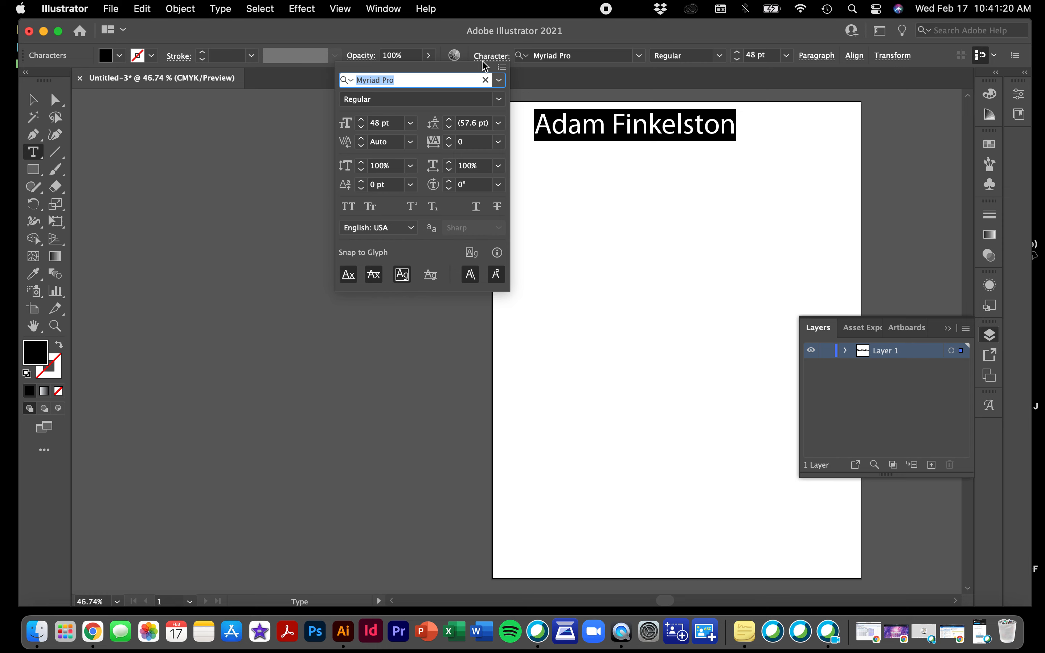
# Apply CF Punk Attitude Regular to the name from the font family list
pyautogui.click(499, 81)
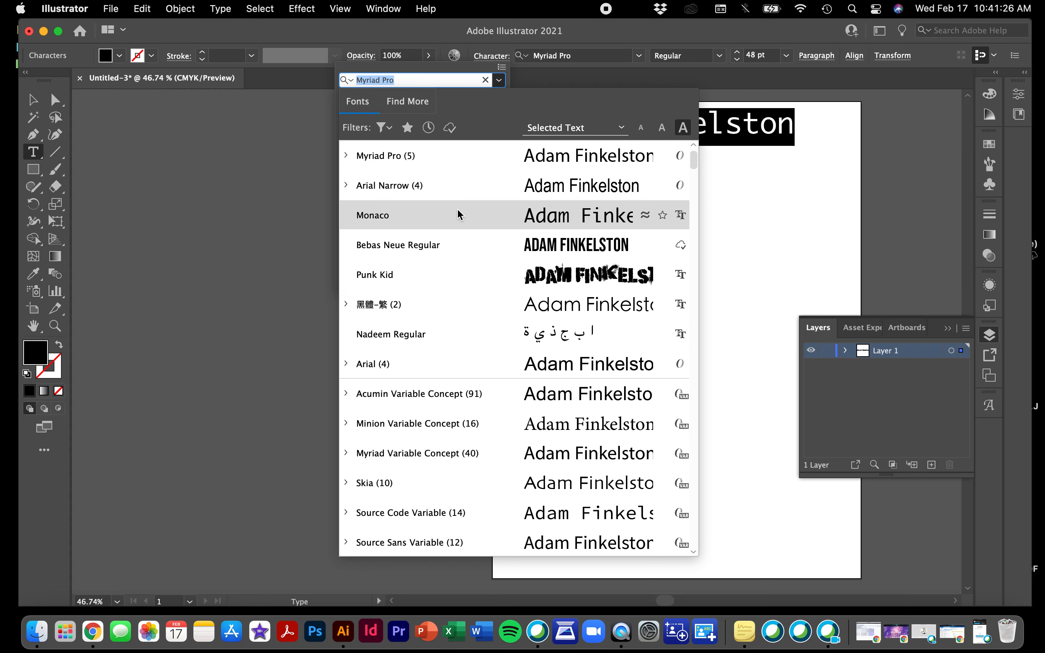
pyautogui.scroll(-5, 457, 215)
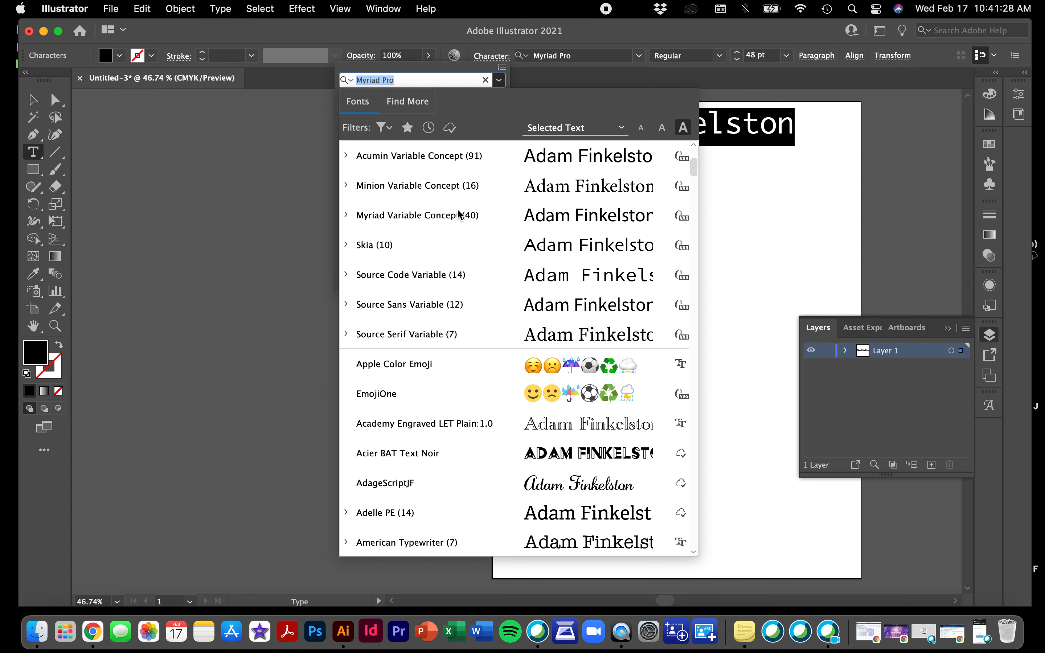
pyautogui.scroll(-15, 483, 276)
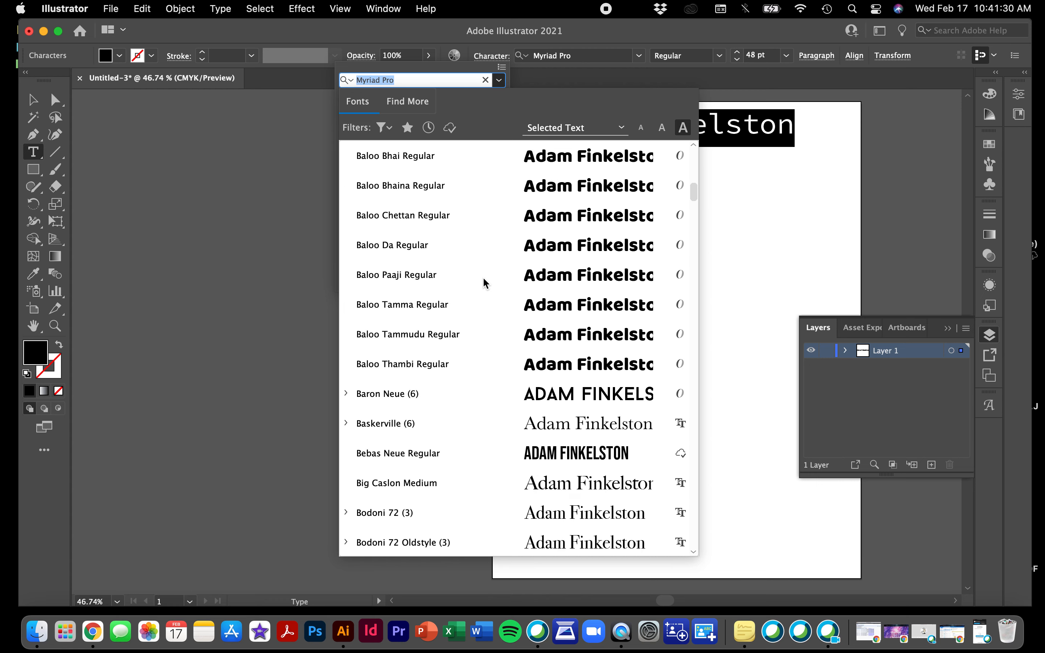
pyautogui.scroll(-6, 482, 276)
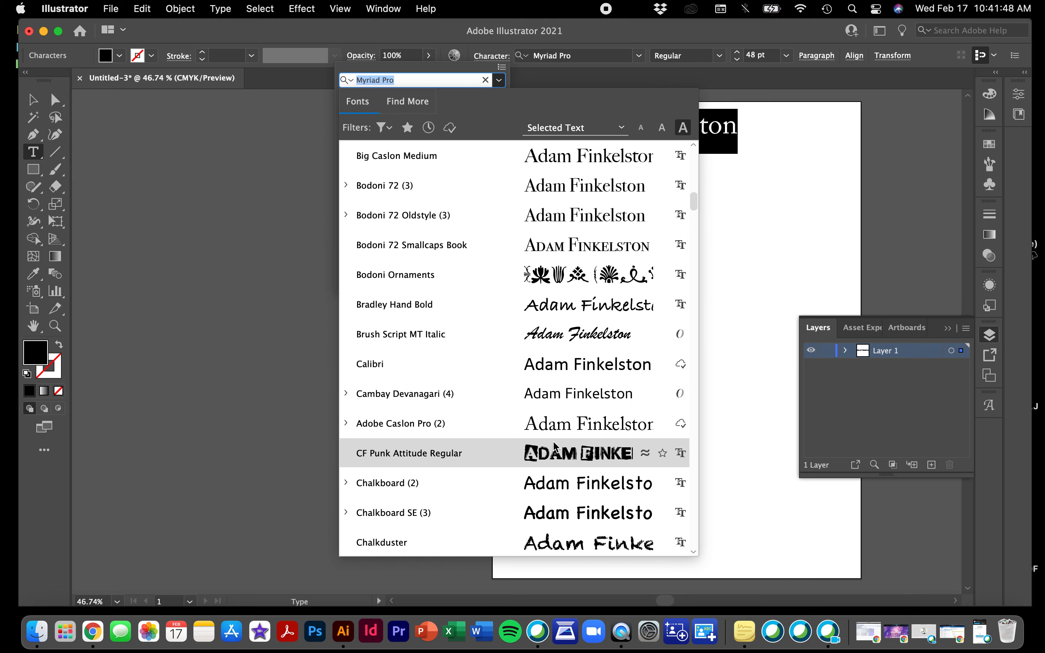
pyautogui.click(564, 454)
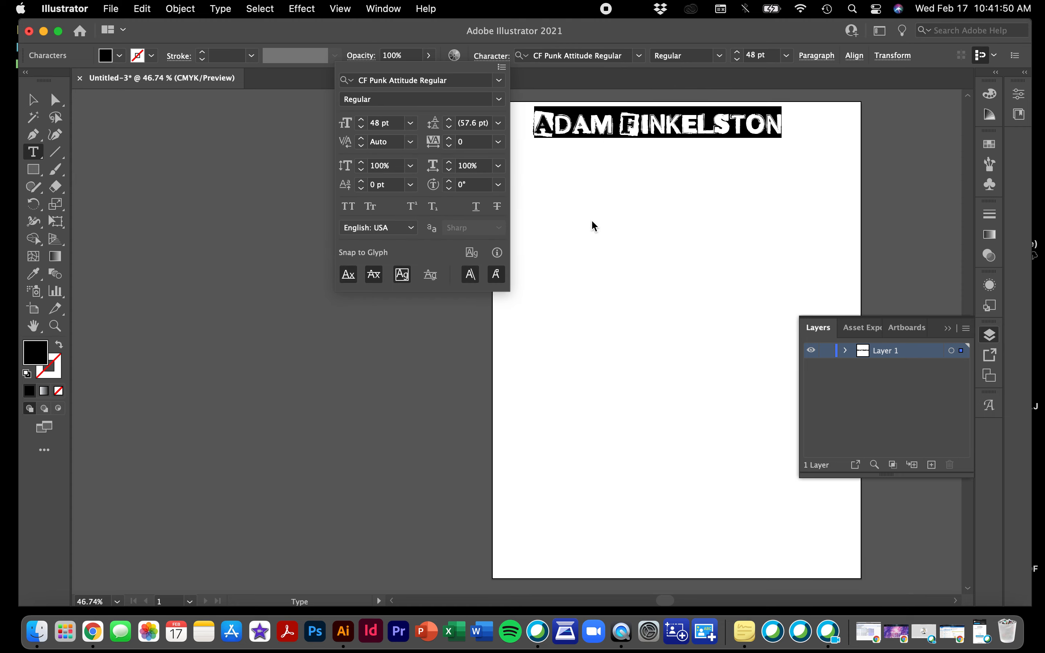
# Check the available font styles, then try Pacifico Regular on the name
pyautogui.click(500, 100)
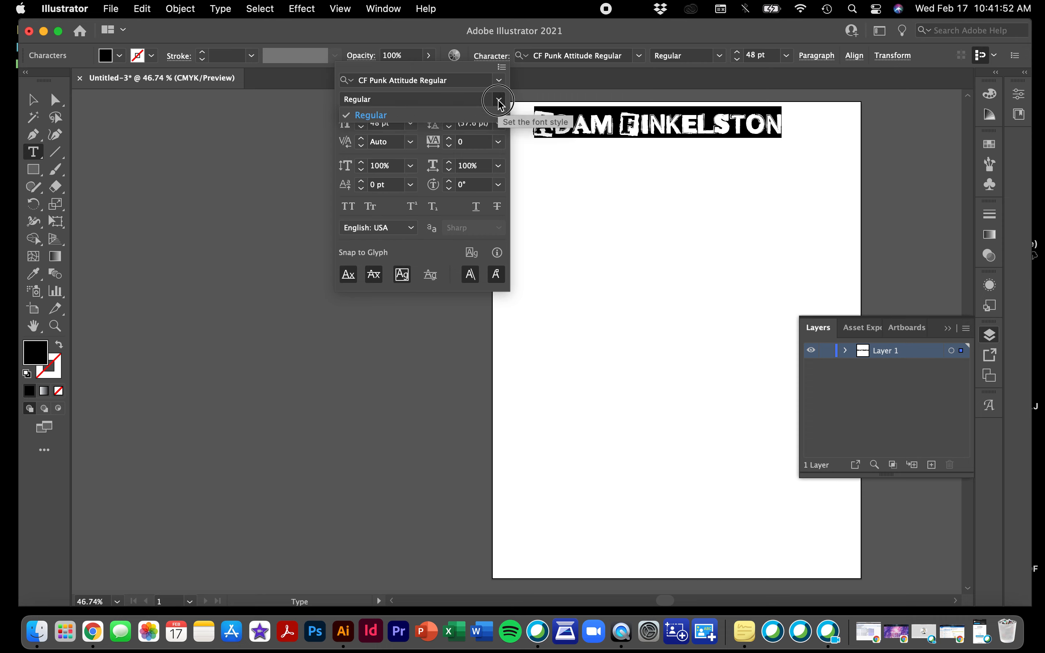
pyautogui.click(500, 102)
pyautogui.click(500, 100)
pyautogui.click(500, 100)
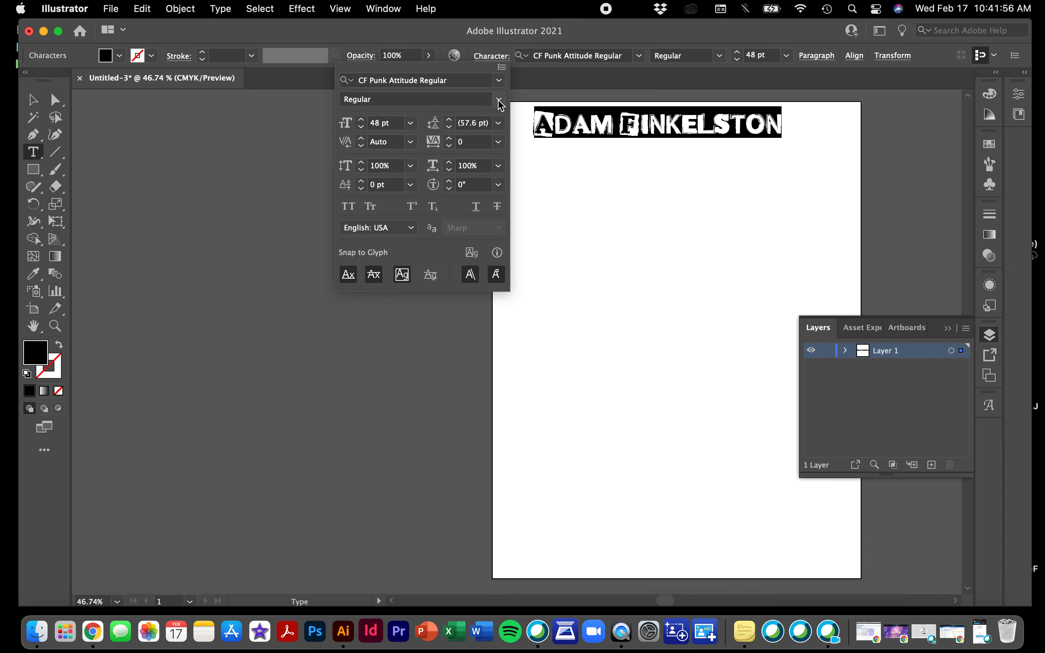
pyautogui.click(499, 80)
pyautogui.click(422, 184)
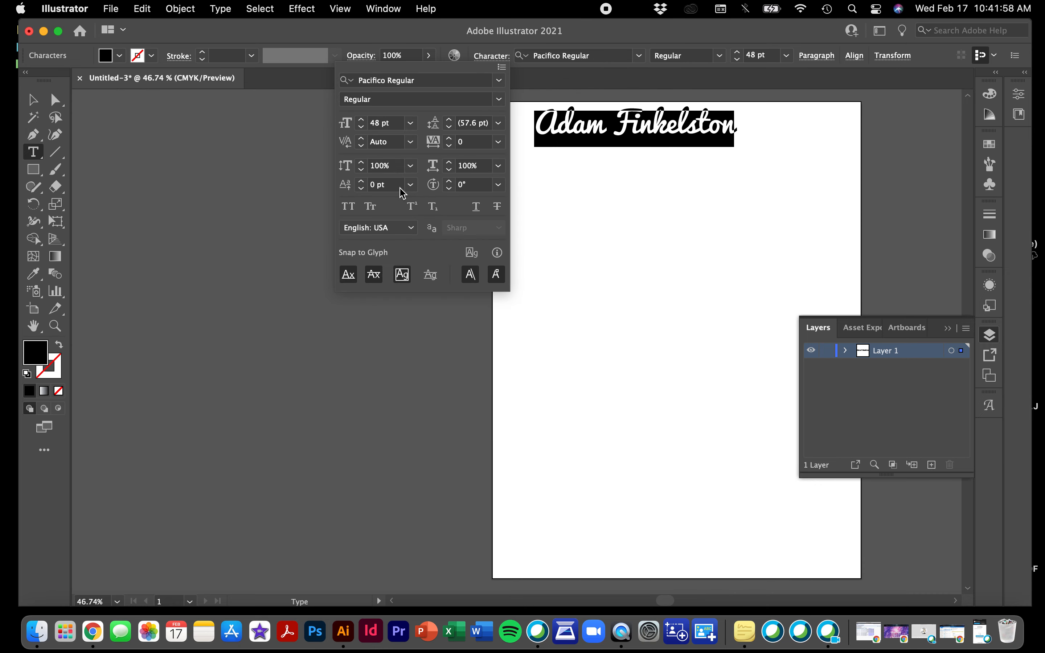
# Switch the name to Baron Neue and set its style to Italic
pyautogui.click(499, 100)
pyautogui.click(499, 100)
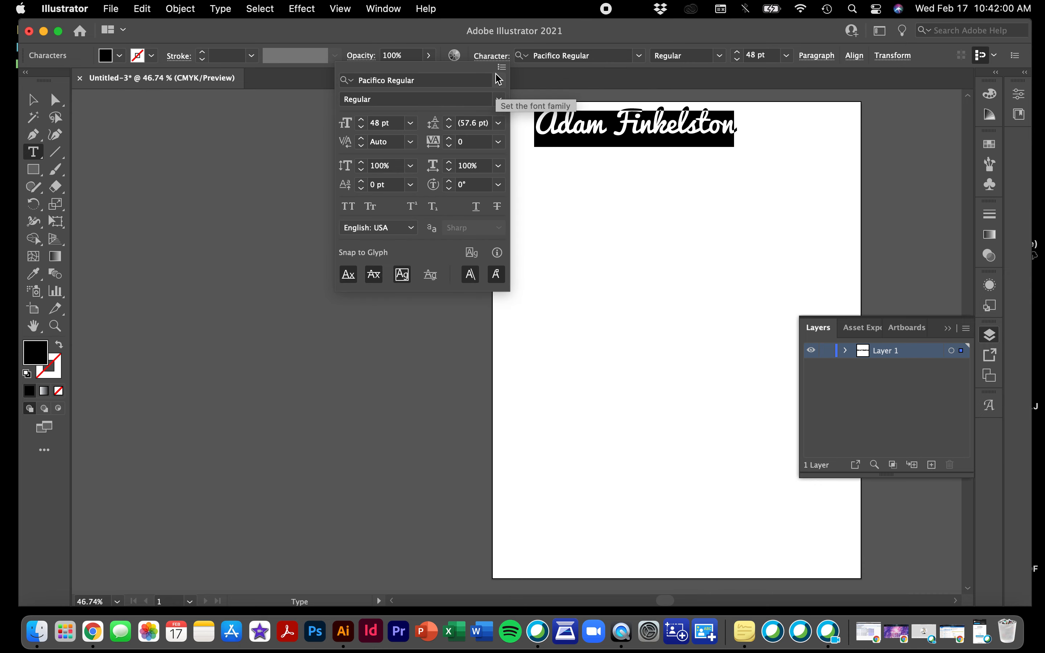
pyautogui.click(500, 80)
pyautogui.click(384, 215)
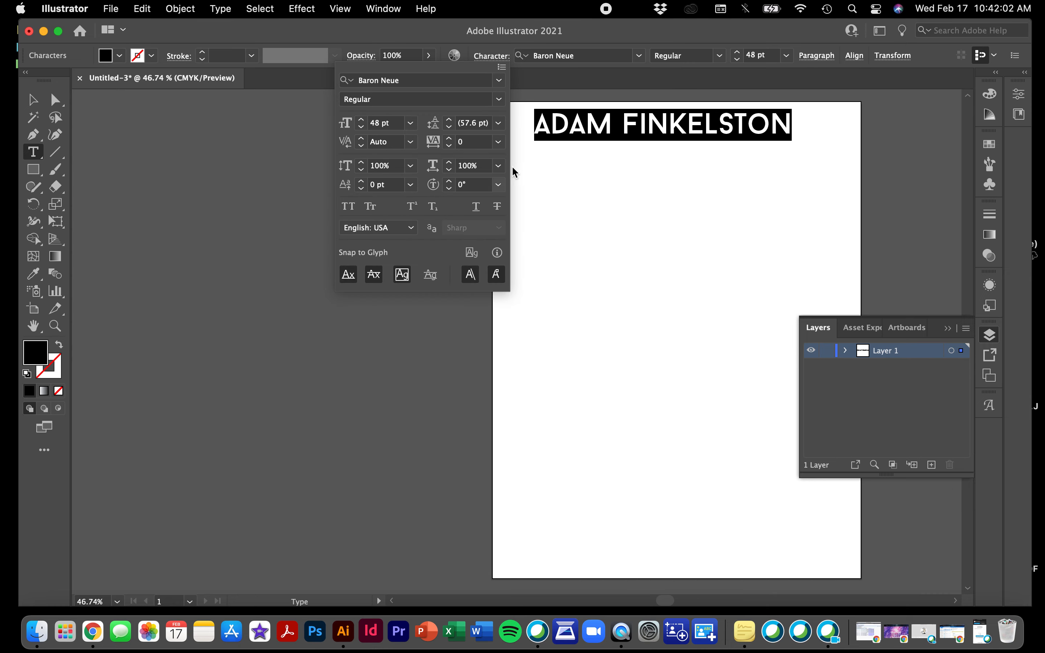
pyautogui.click(499, 99)
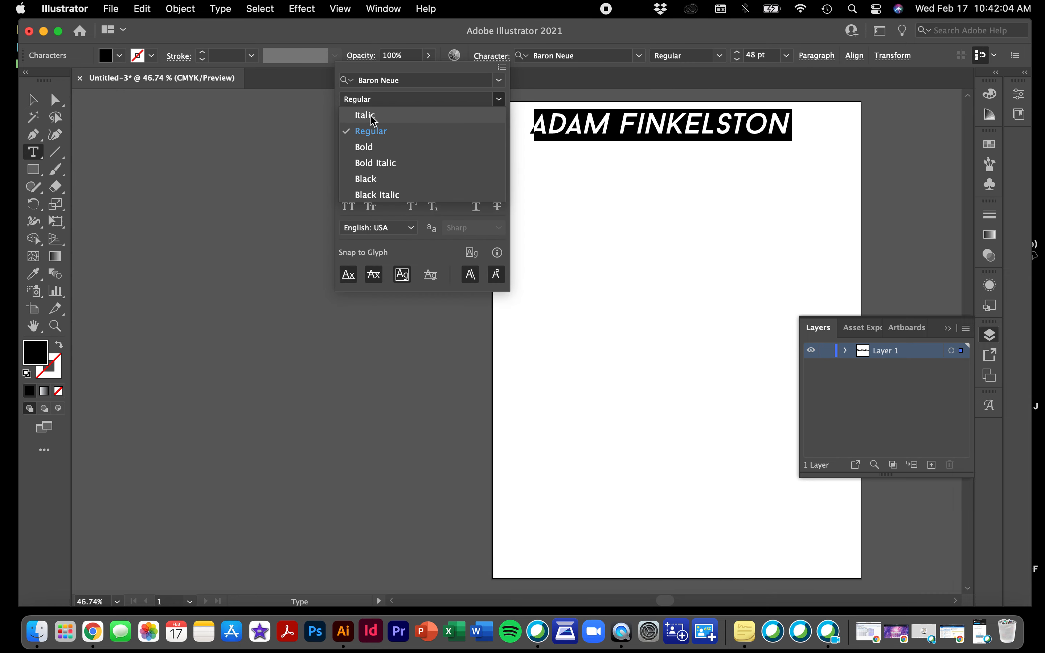
pyautogui.click(370, 115)
pyautogui.click(499, 100)
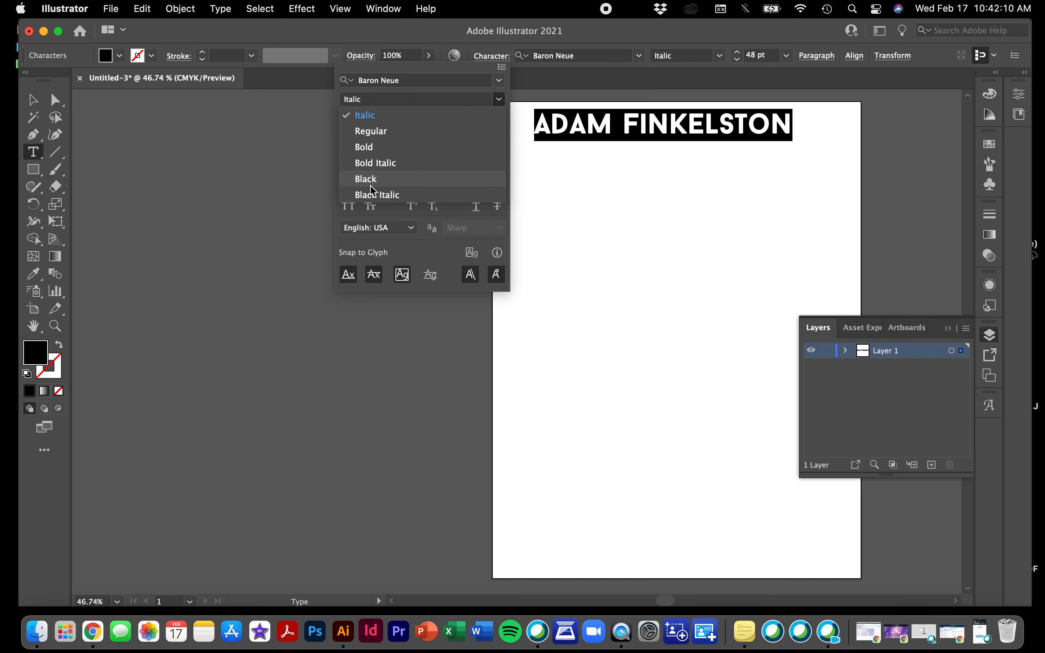
pyautogui.click(500, 99)
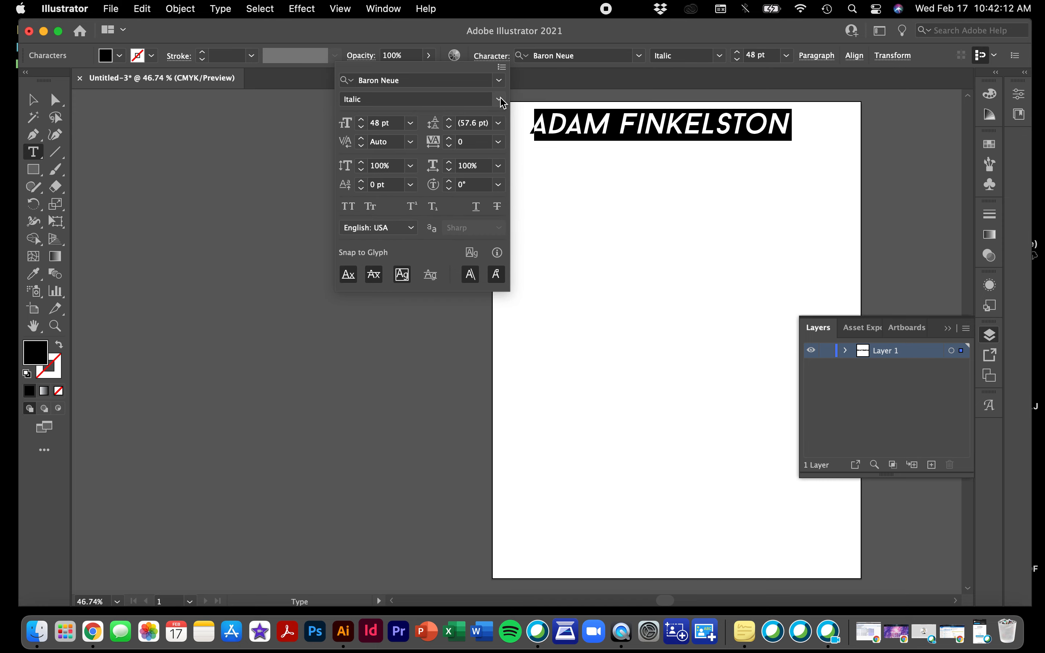
# Scroll the installed fonts, then switch to the Find More tab for Adobe Fonts
pyautogui.click(500, 82)
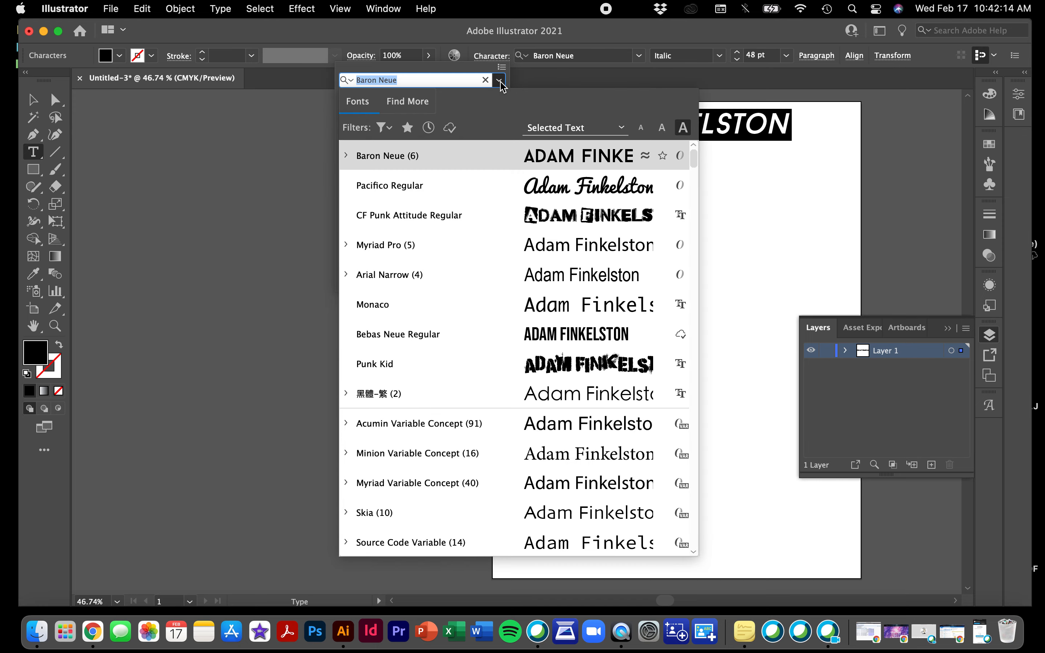
pyautogui.scroll(-8, 420, 240)
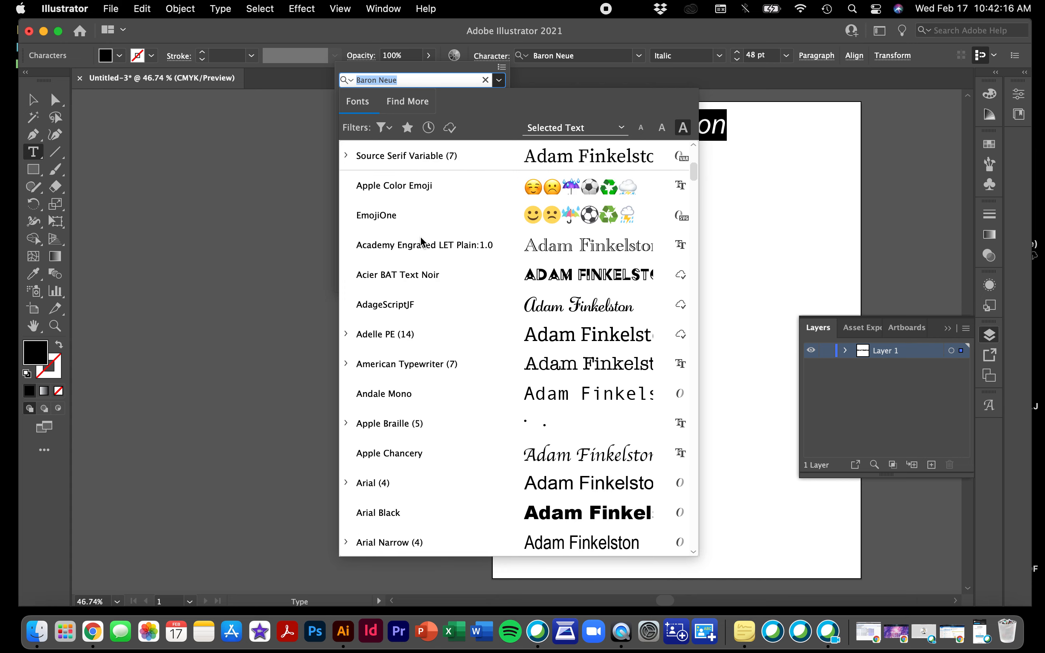
pyautogui.scroll(-5, 421, 241)
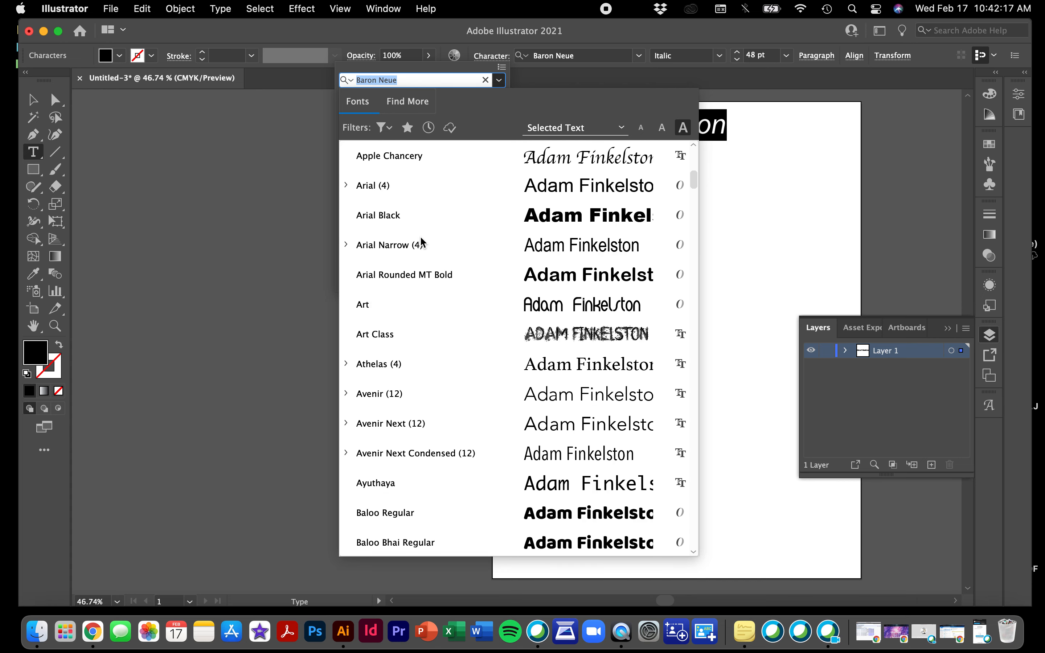
pyautogui.click(397, 106)
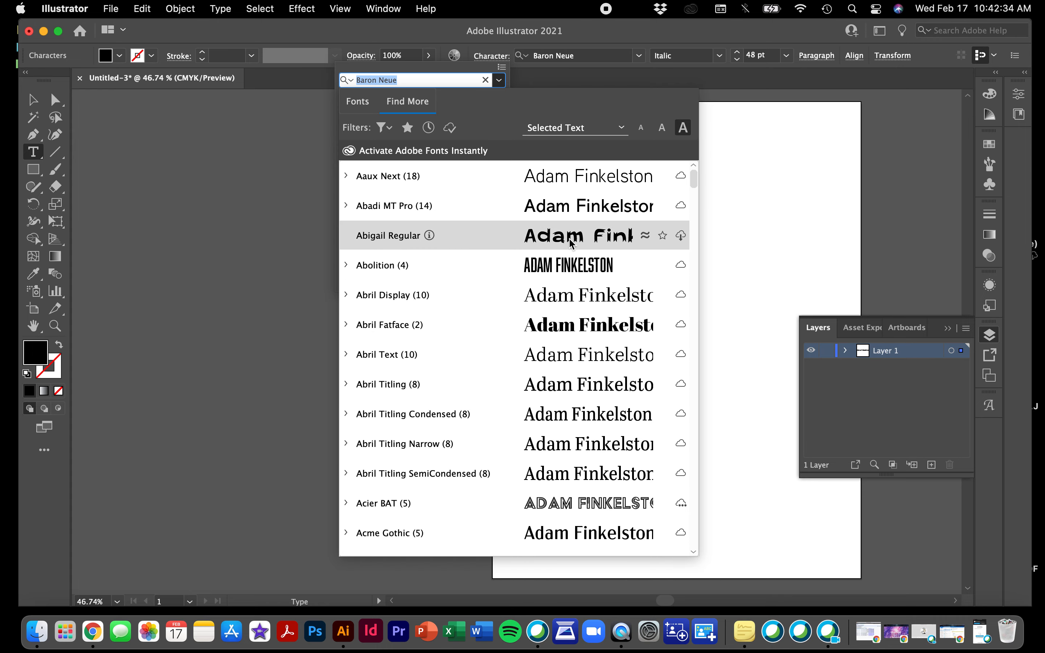
# Try the Typography, pangram and alphabet previews, then set the preview sample to Selected Text
pyautogui.click(621, 129)
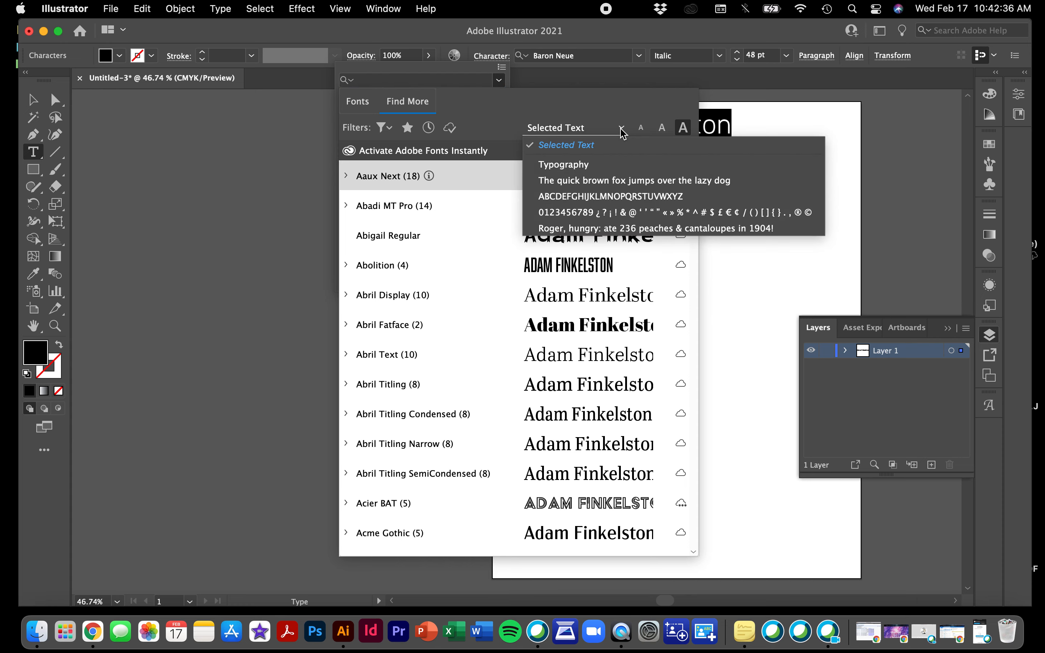
pyautogui.click(569, 167)
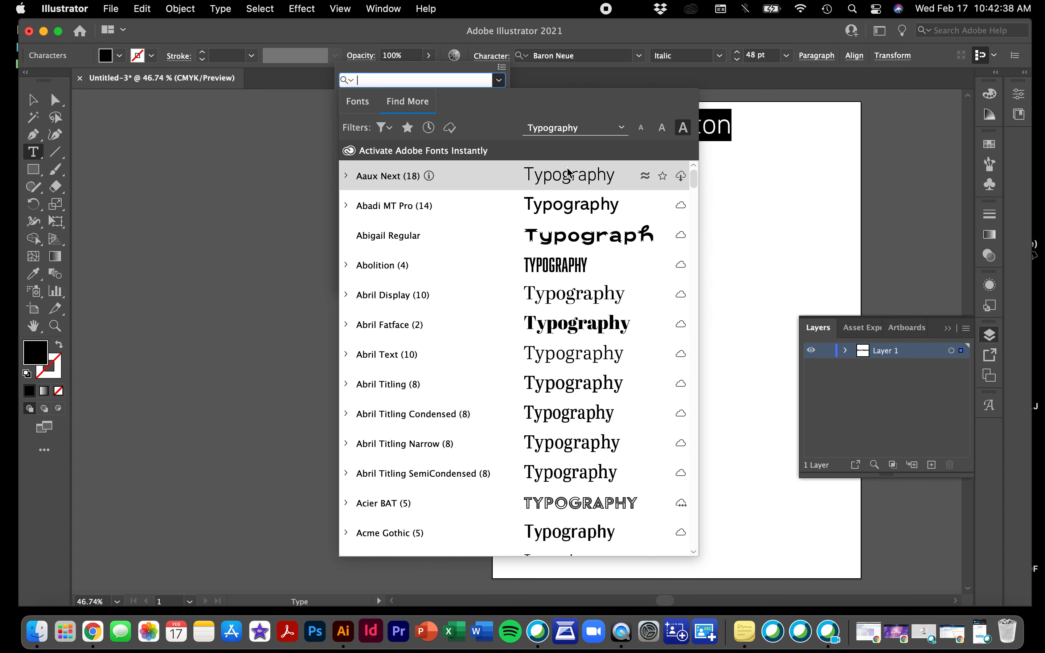
pyautogui.click(621, 128)
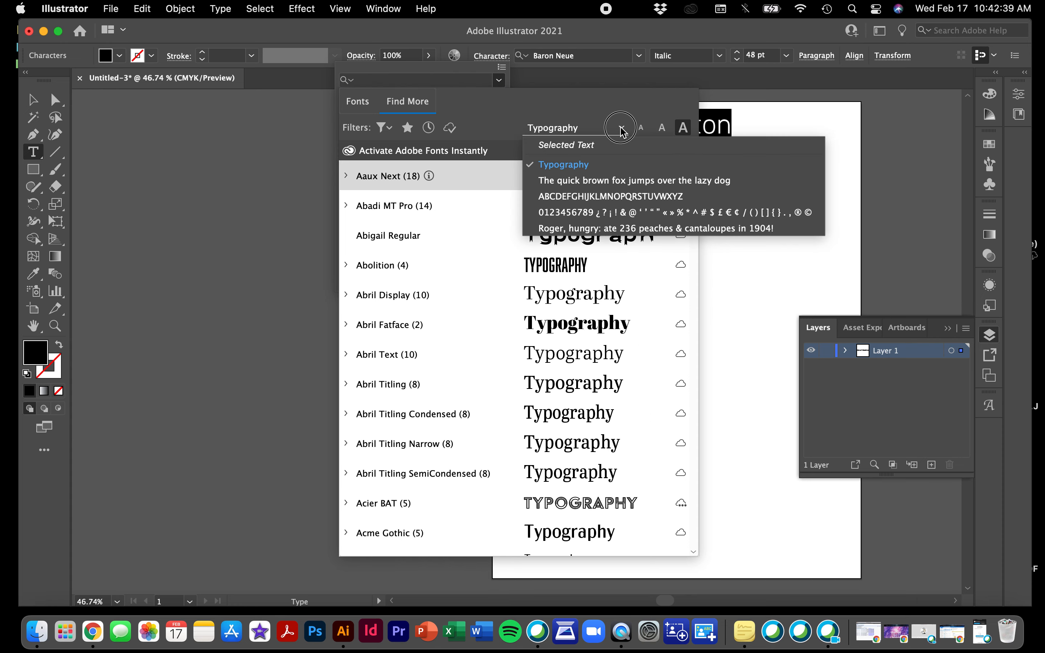
pyautogui.click(585, 179)
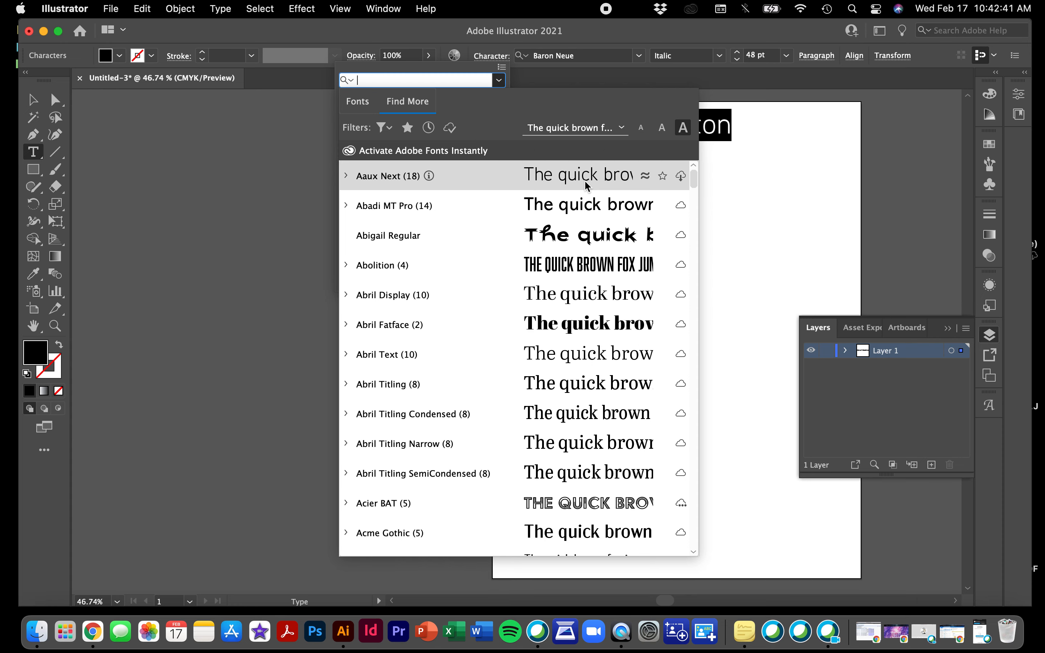
pyautogui.click(620, 128)
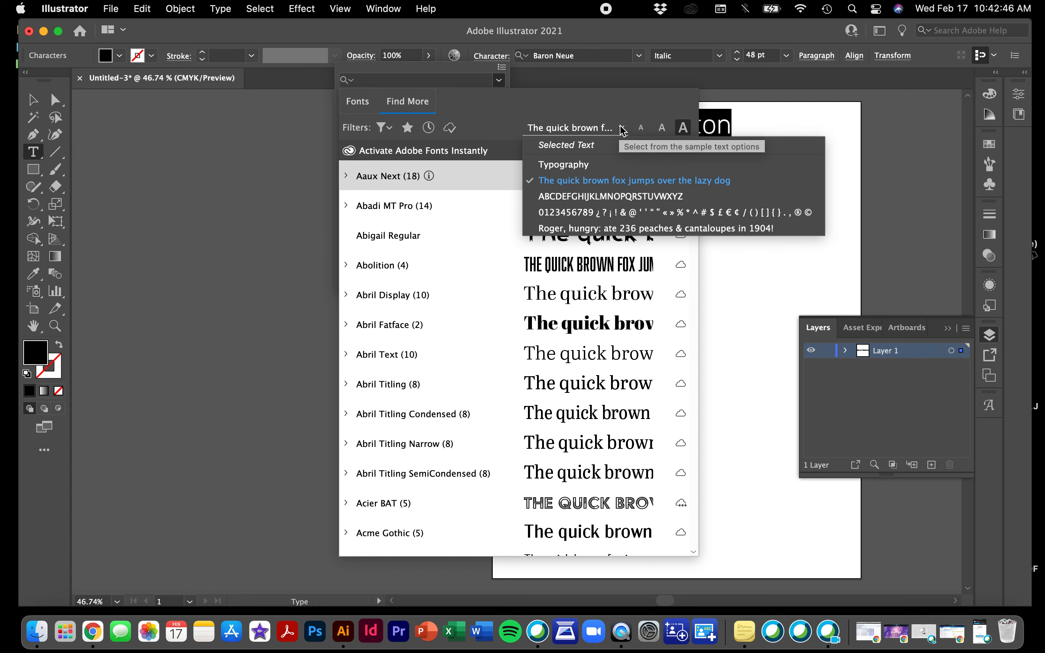
pyautogui.click(610, 196)
pyautogui.click(622, 130)
pyautogui.click(572, 149)
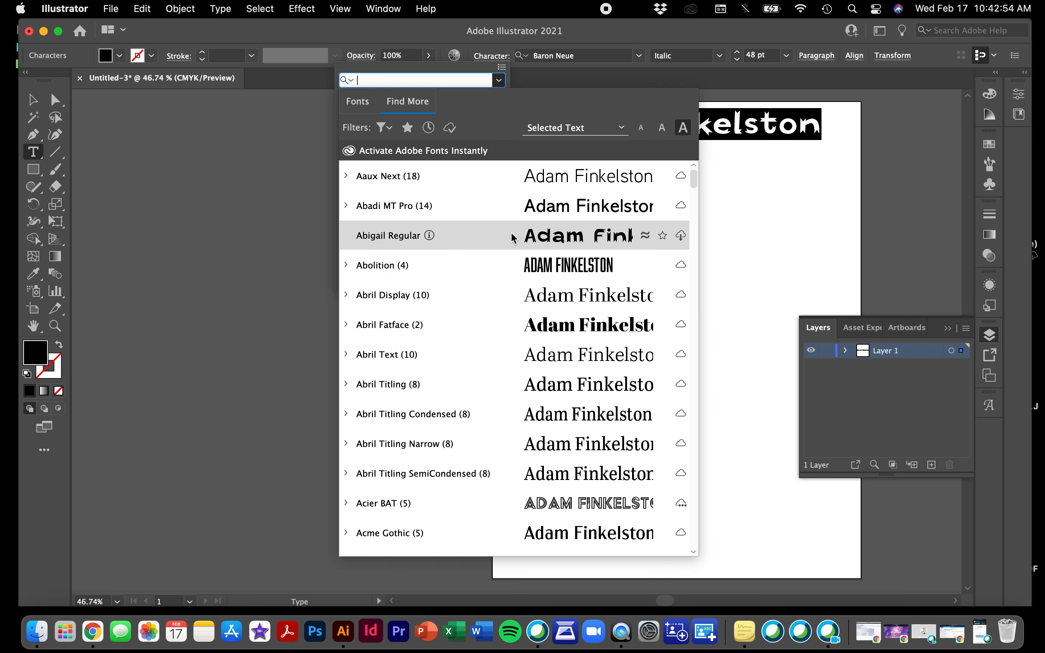
# Activate the Abigail Regular Adobe Font and list fonts similar to it
pyautogui.click(682, 236)
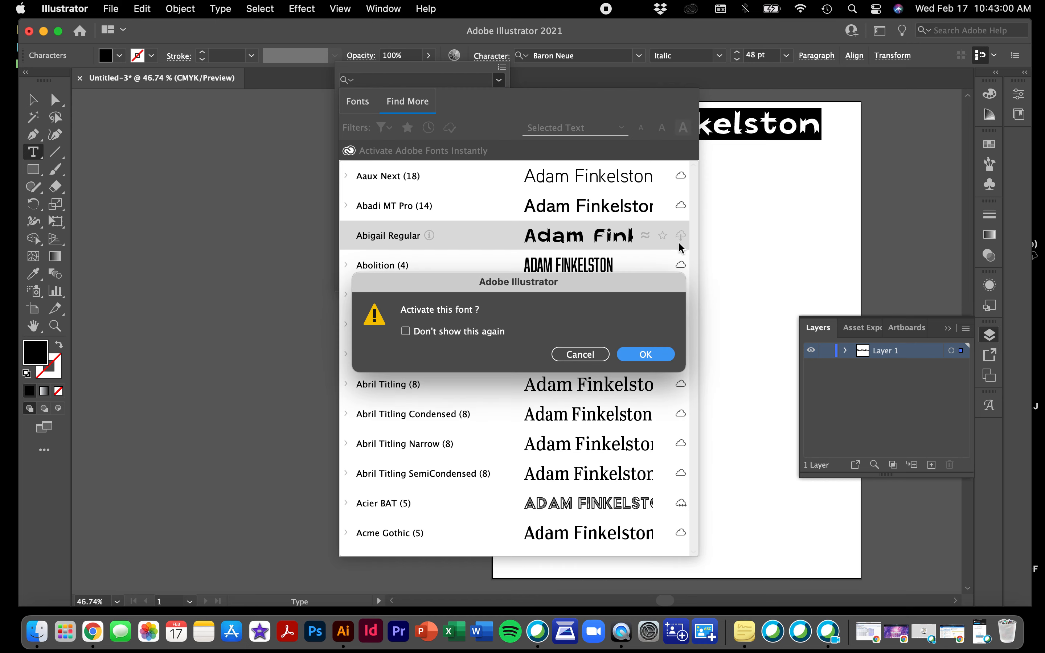
pyautogui.click(650, 354)
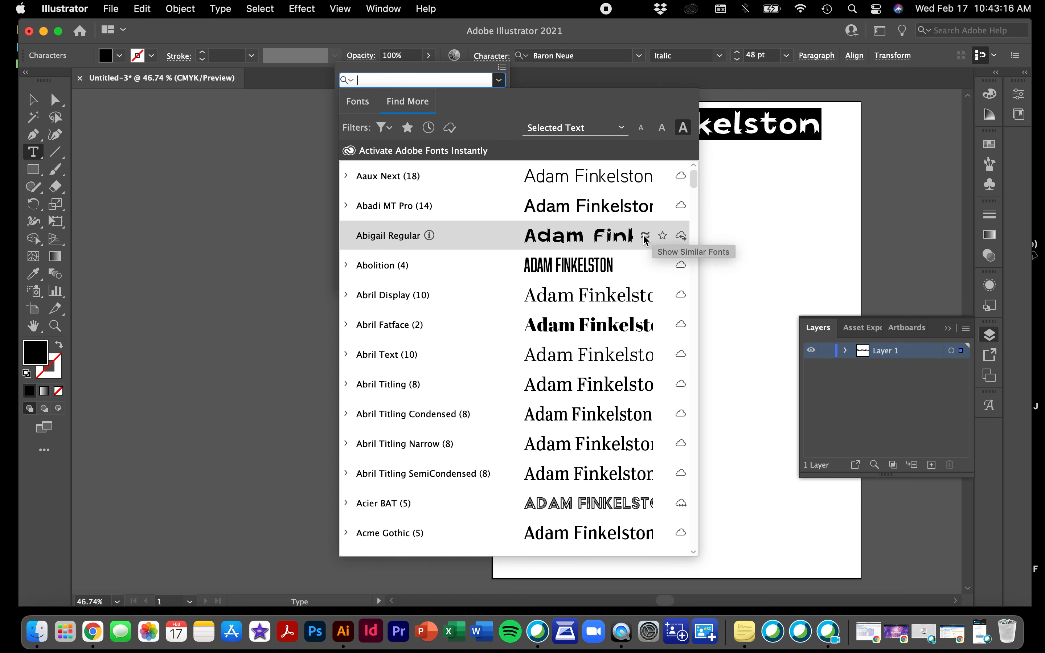
pyautogui.click(645, 236)
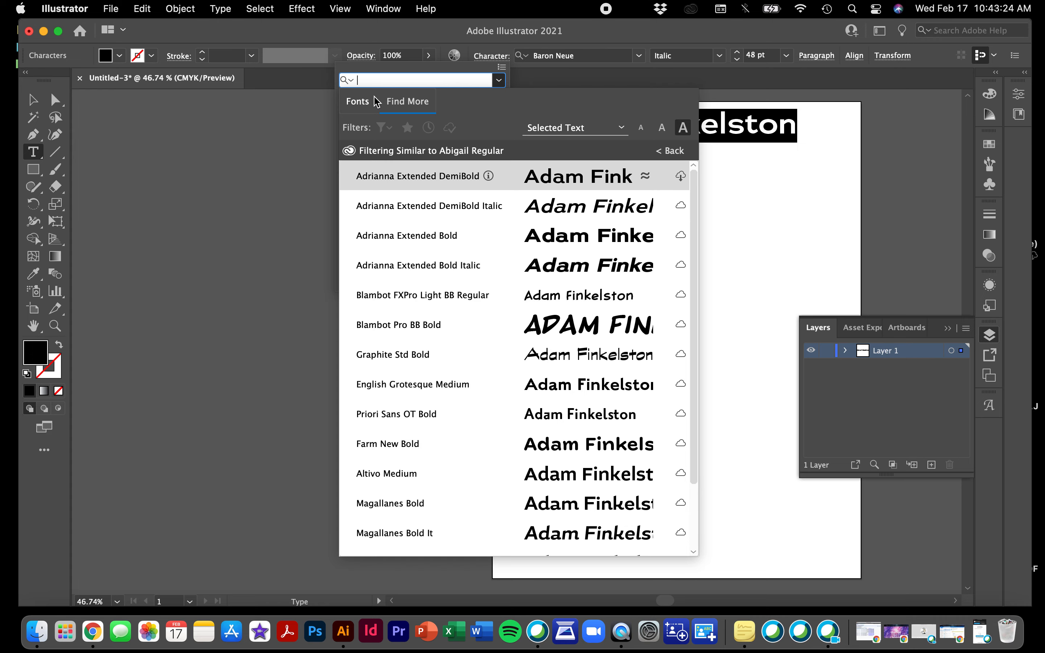
# Return to the installed fonts list and apply Baron Neue to the name
pyautogui.click(368, 103)
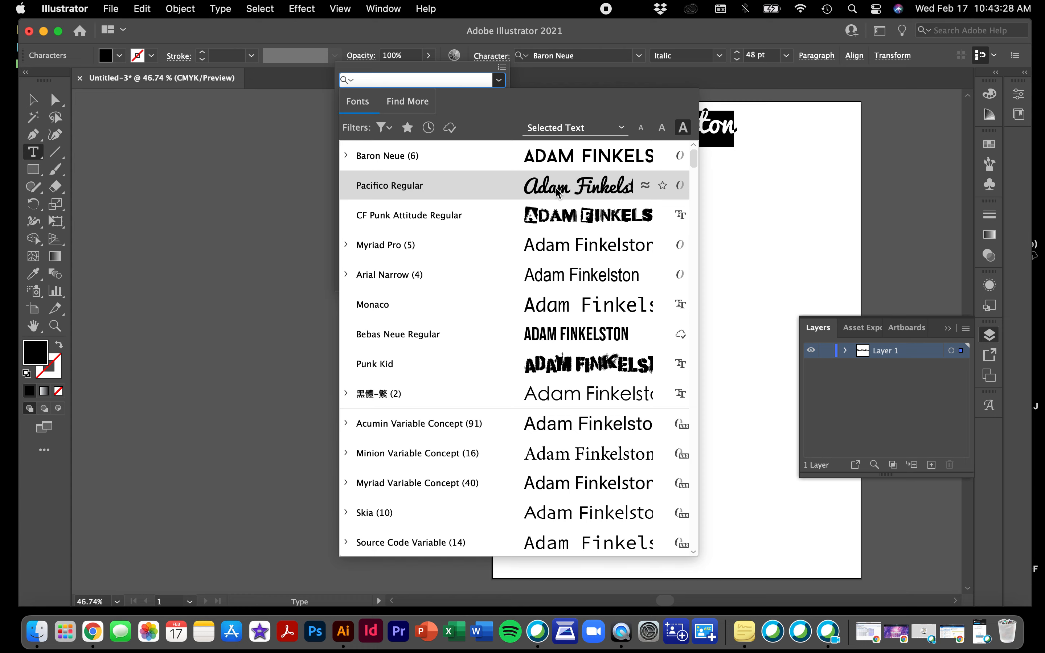
pyautogui.click(364, 163)
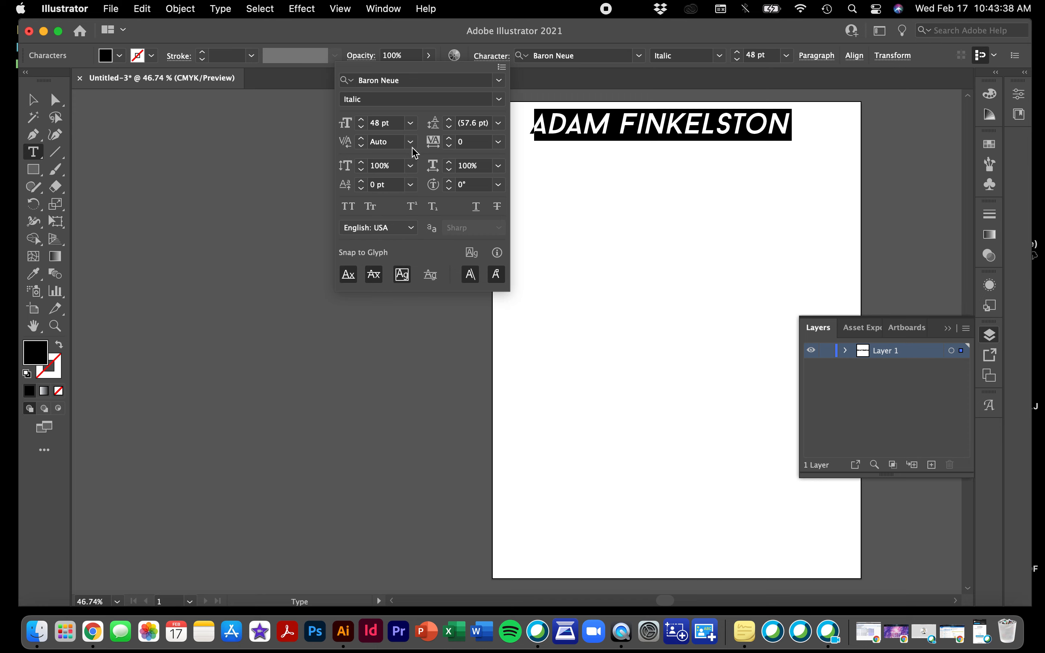
# Nudge the font size up a few steps and back down to 48 pt
pyautogui.click(361, 120)
pyautogui.click(361, 121)
pyautogui.click(361, 121)
pyautogui.click(361, 121)
pyautogui.click(361, 121)
pyautogui.click(362, 127)
pyautogui.click(362, 126)
pyautogui.click(362, 126)
pyautogui.click(363, 127)
pyautogui.click(363, 127)
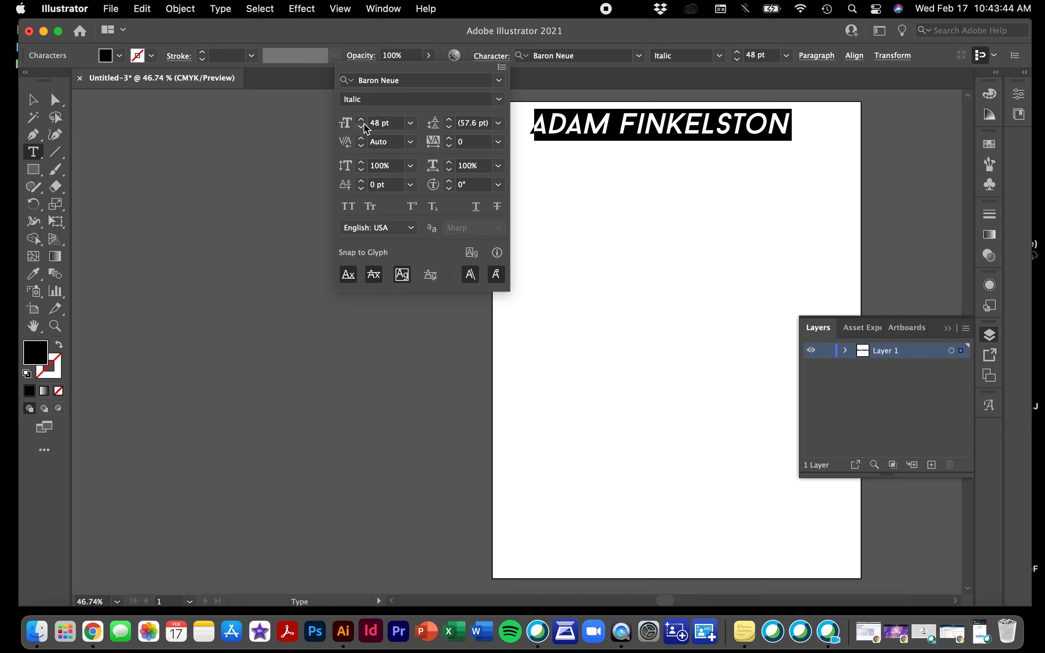
pyautogui.click(410, 122)
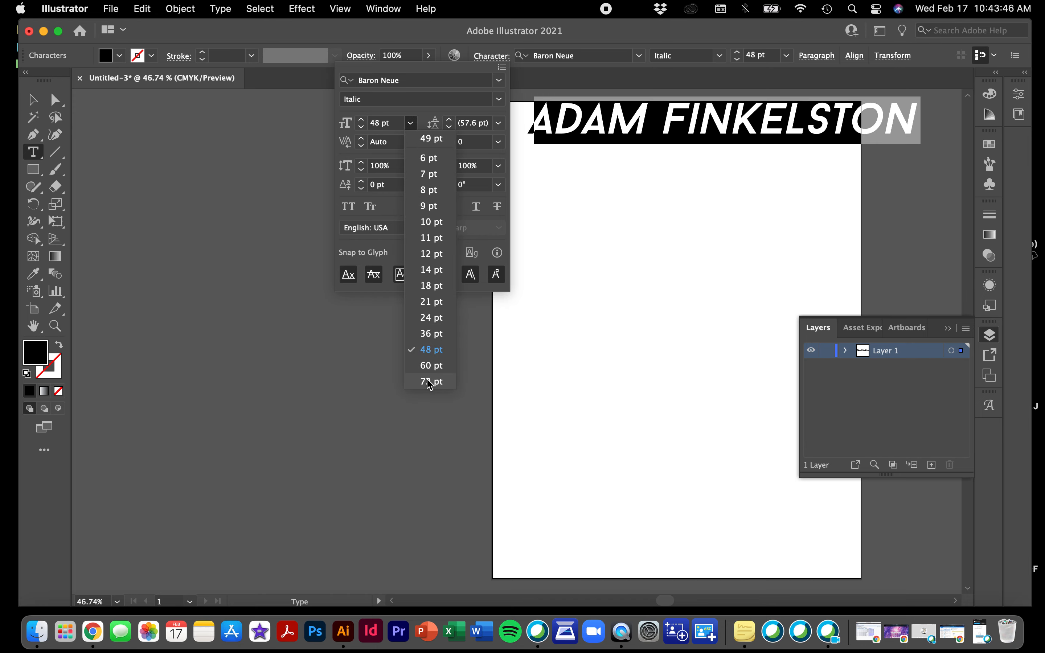
pyautogui.click(412, 125)
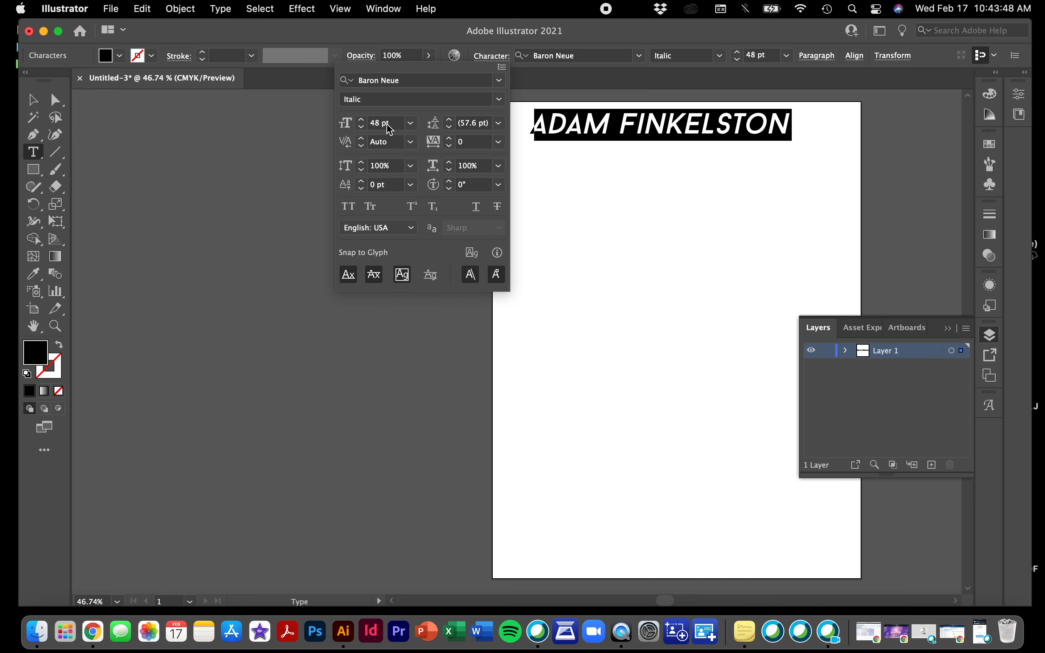
# Set the name's font size to 200 pt
pyautogui.click(411, 125)
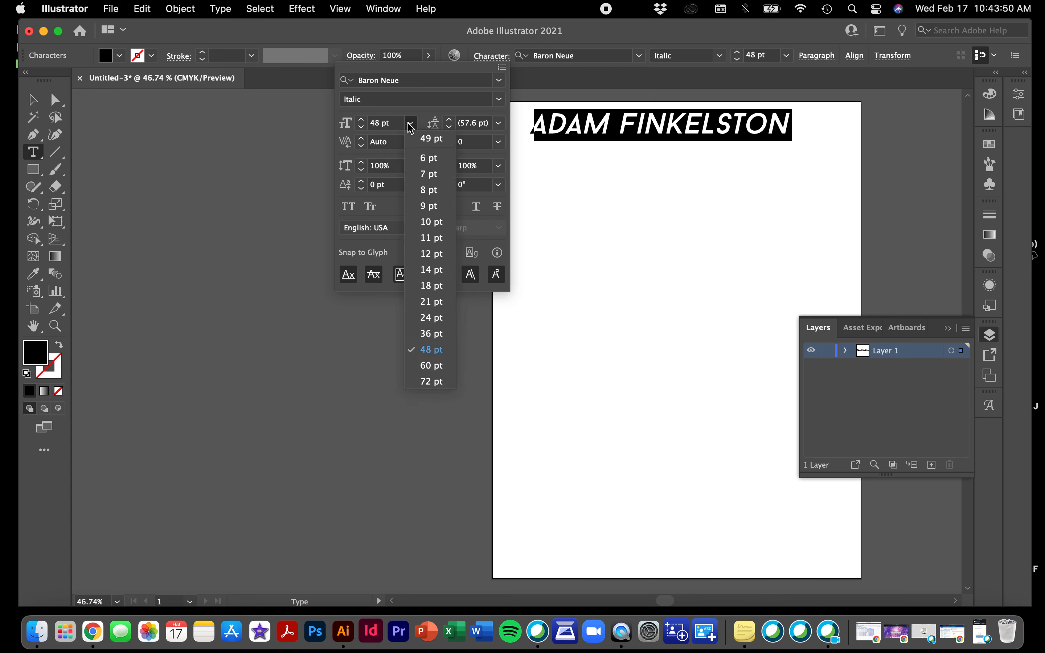
pyautogui.click(411, 125)
pyautogui.doubleClick(375, 124)
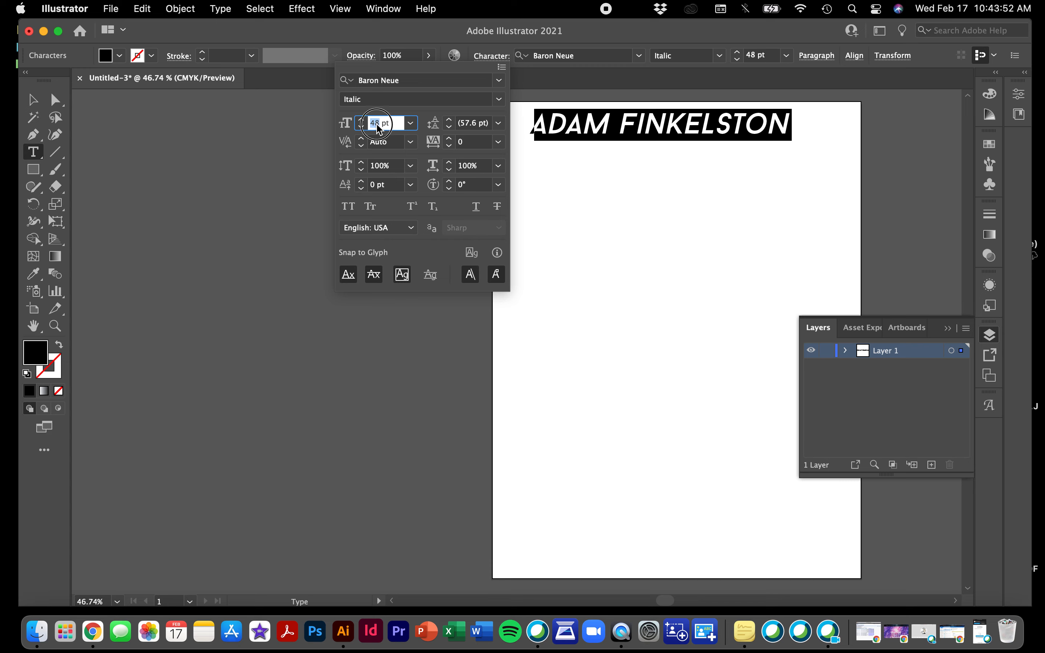
pyautogui.write('200')
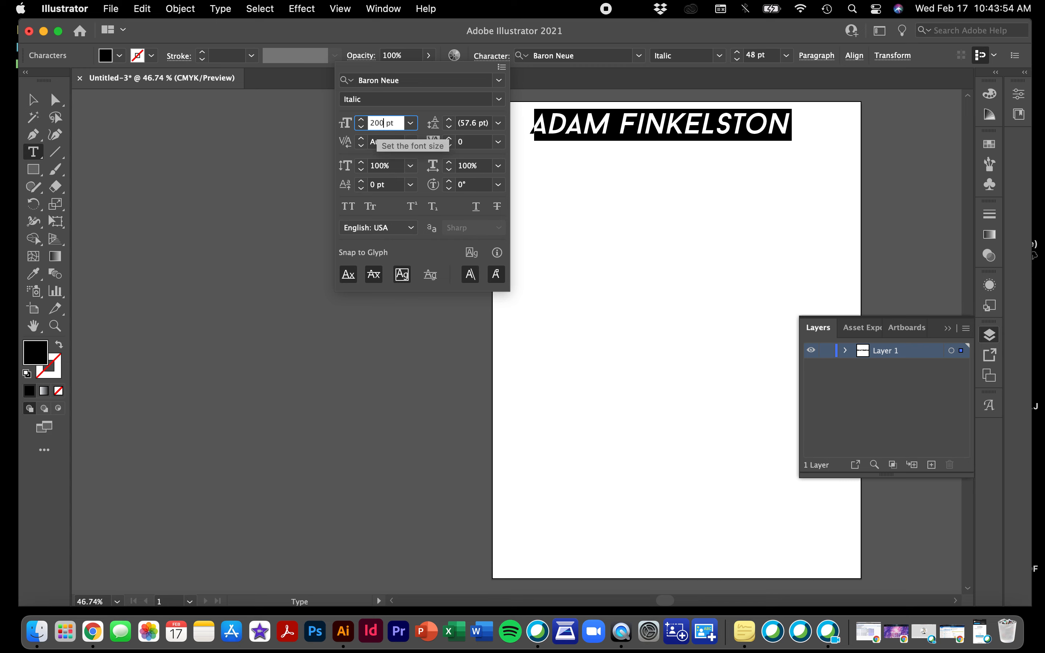
pyautogui.press('Return')
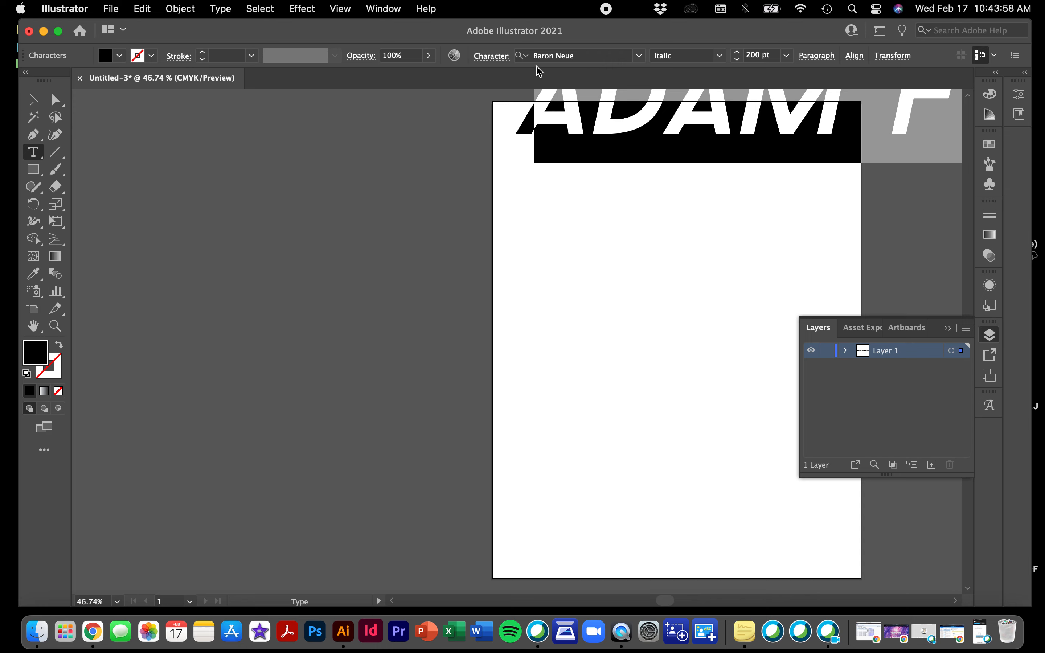
# Change the name's font size to 60 pt from the preset size list
pyautogui.click(492, 57)
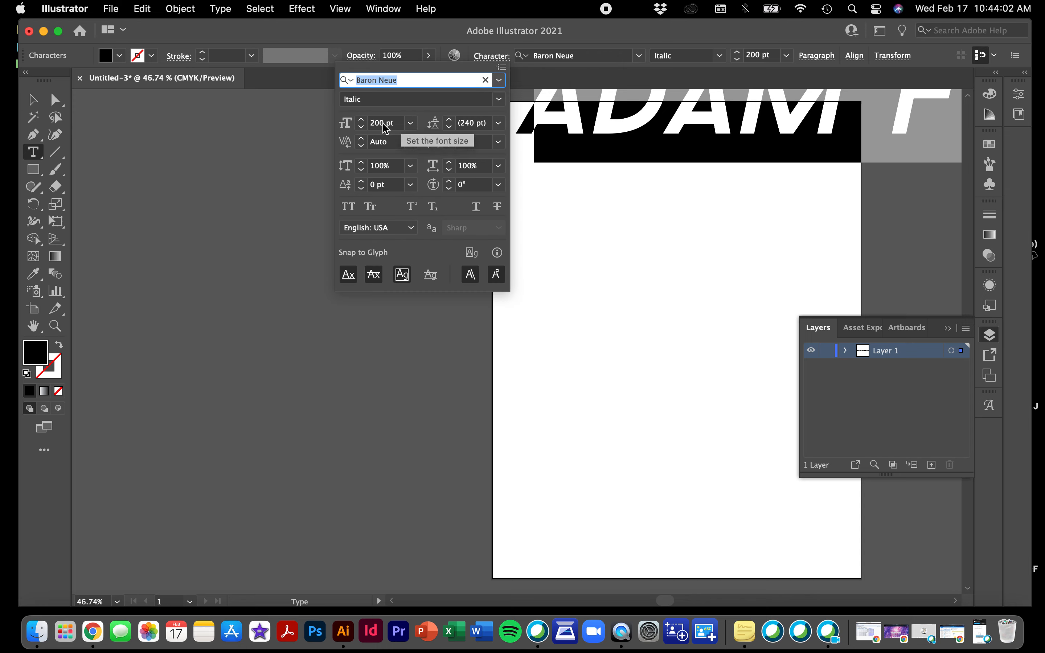
pyautogui.click(410, 123)
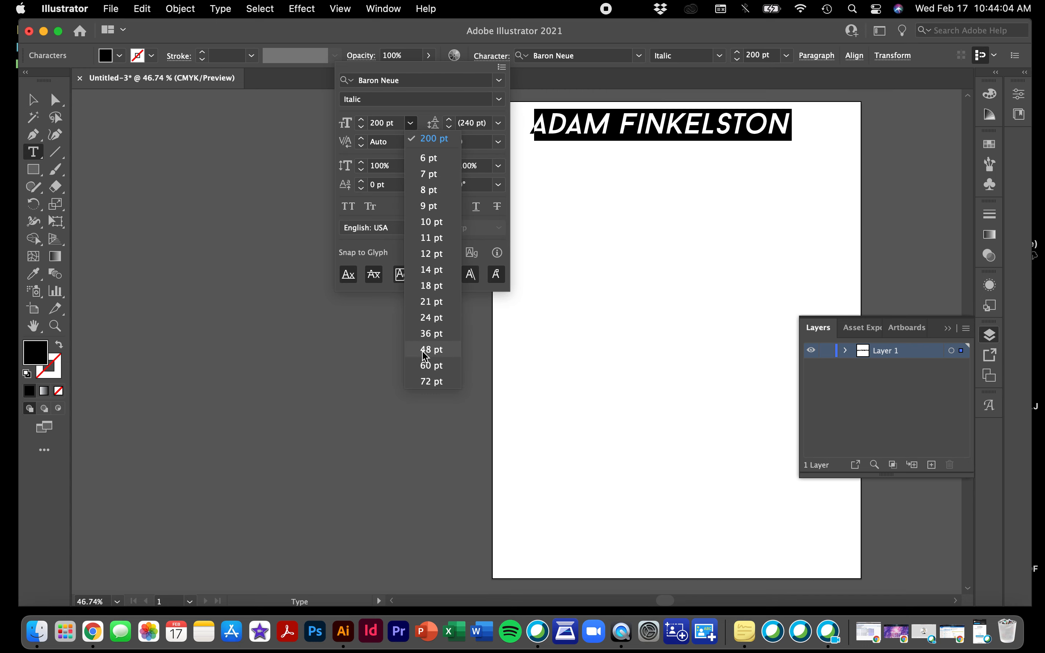
pyautogui.click(428, 365)
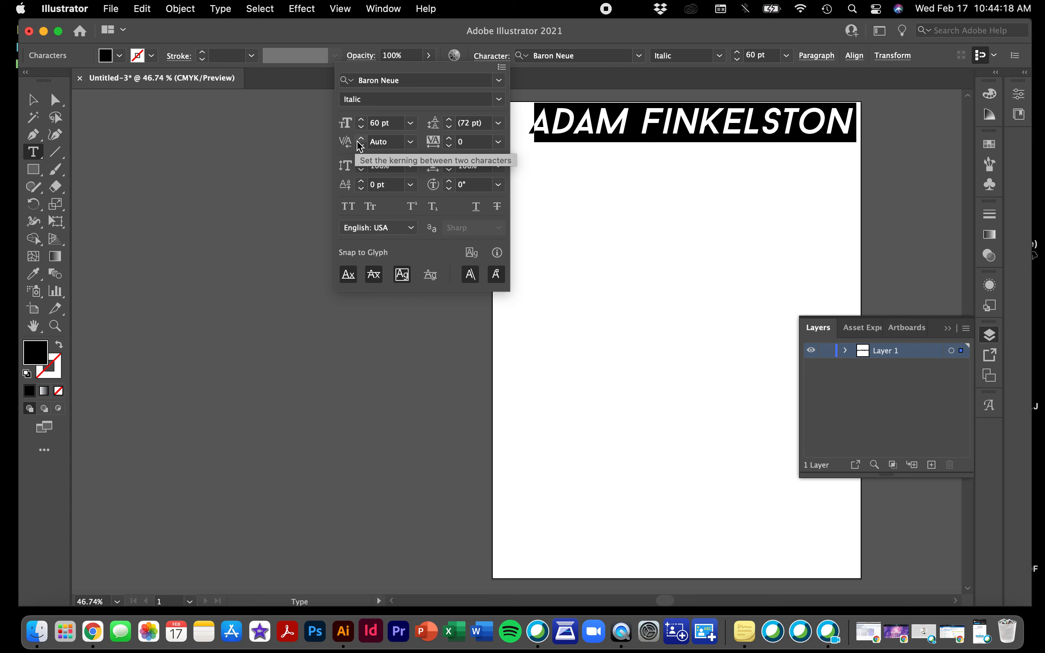
pyautogui.click(411, 143)
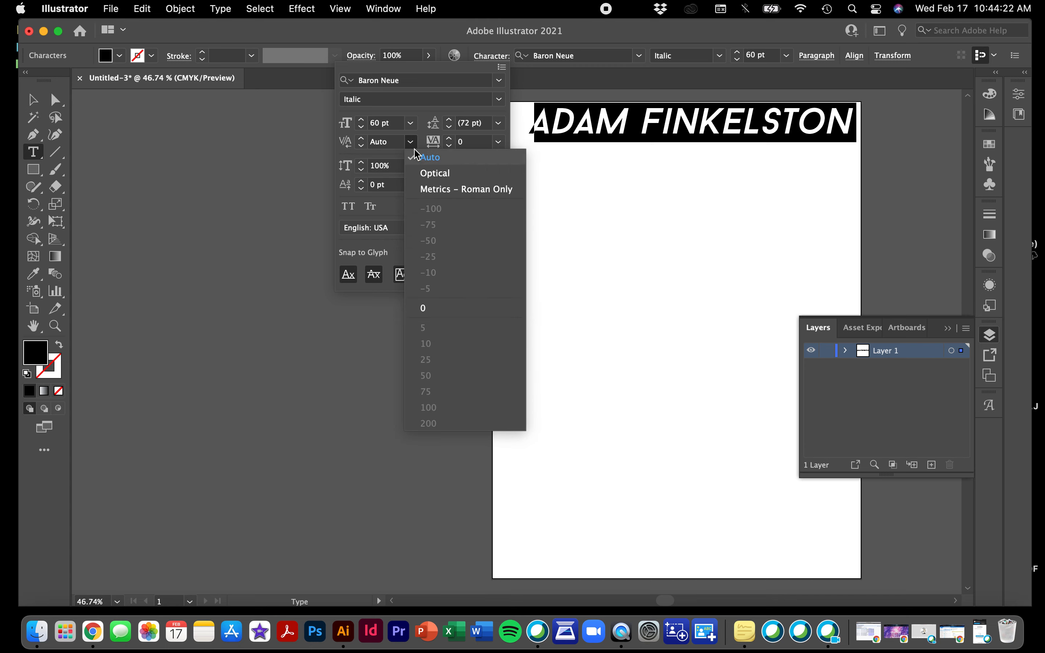
pyautogui.click(411, 144)
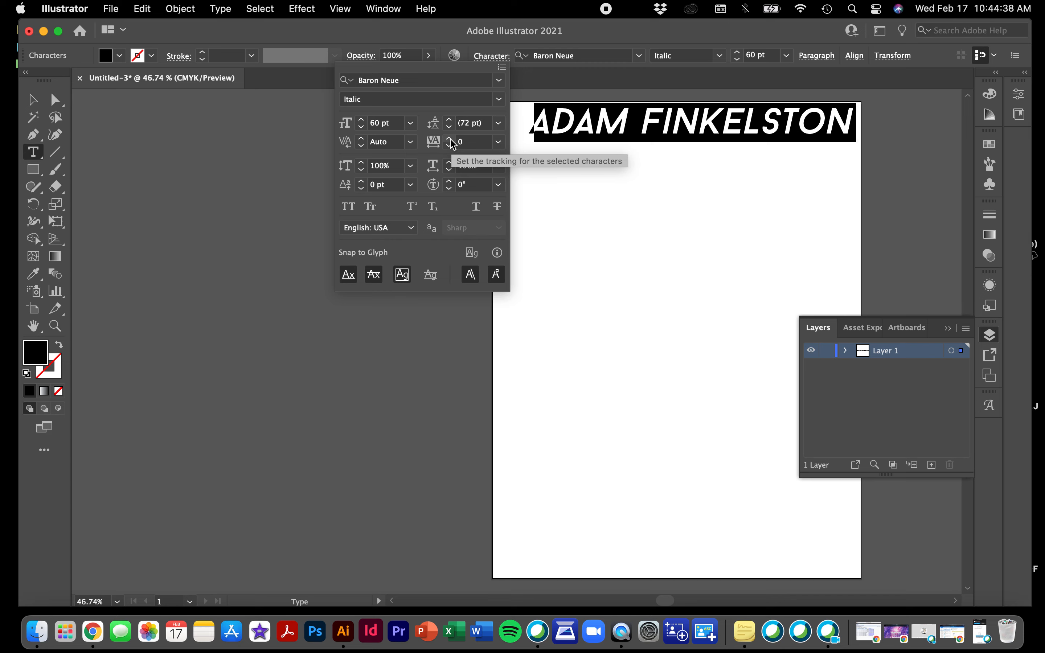
pyautogui.click(449, 139)
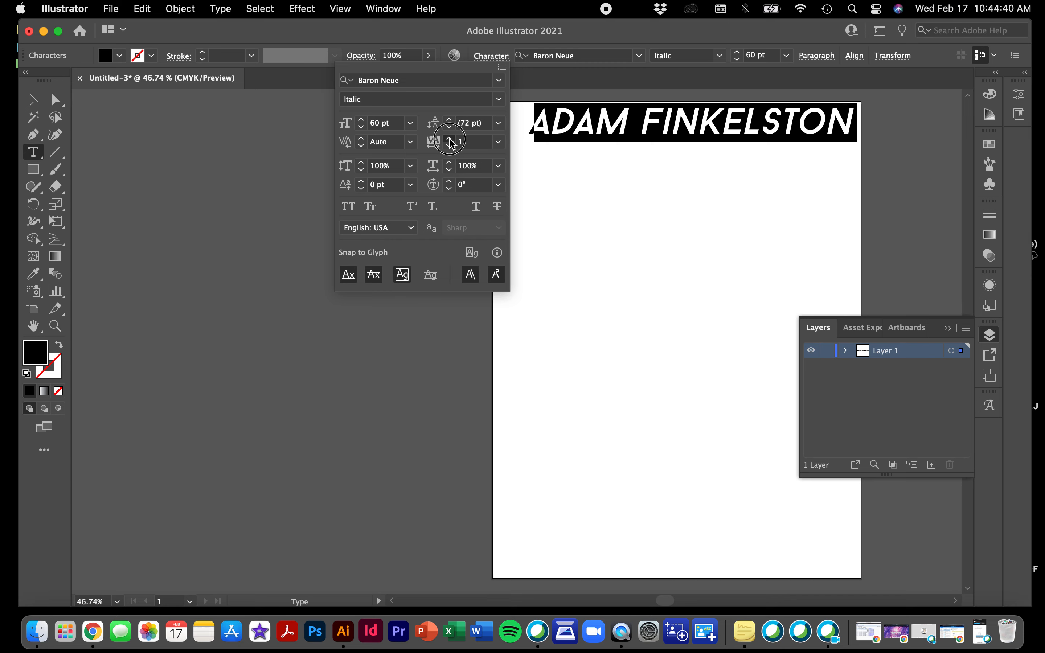
pyautogui.click(449, 138)
pyautogui.click(449, 139)
pyautogui.click(450, 138)
pyautogui.click(500, 141)
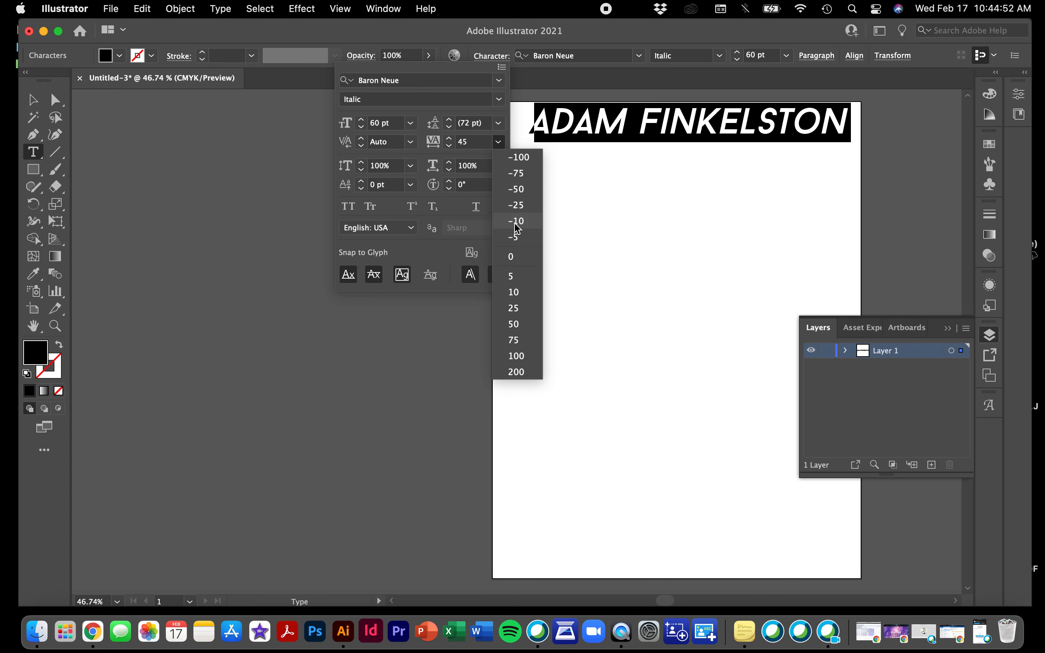
pyautogui.click(514, 256)
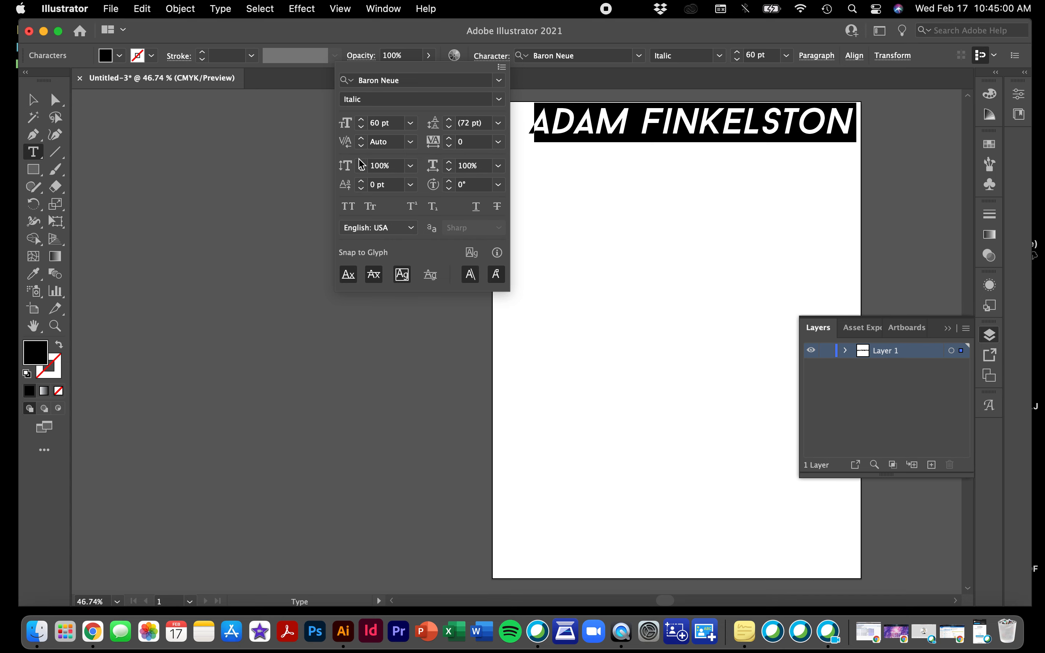
# Stretch the lettering to 142% vertical scale, then reset it to 100%
pyautogui.moveTo(361, 168); pyautogui.dragTo(361, 168)
pyautogui.click(362, 171)
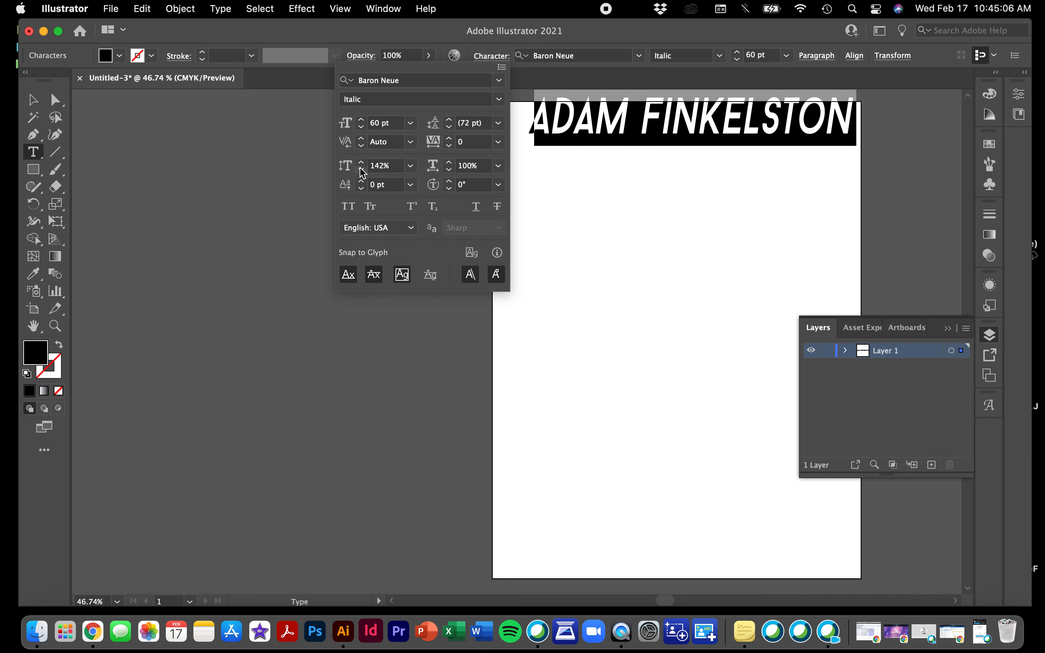
pyautogui.click(411, 165)
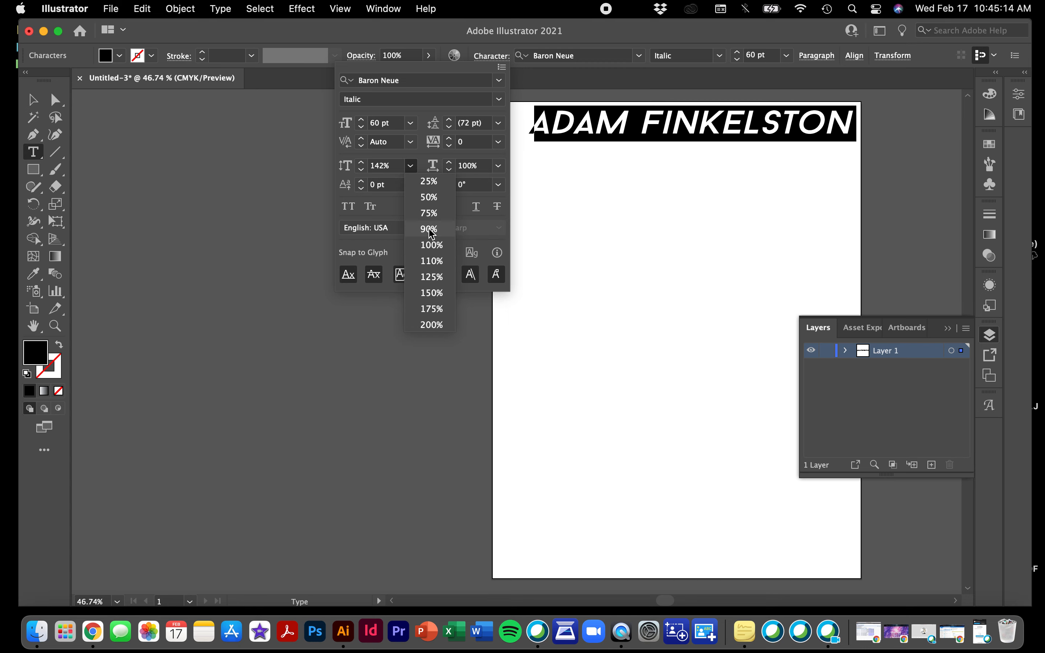
pyautogui.click(432, 245)
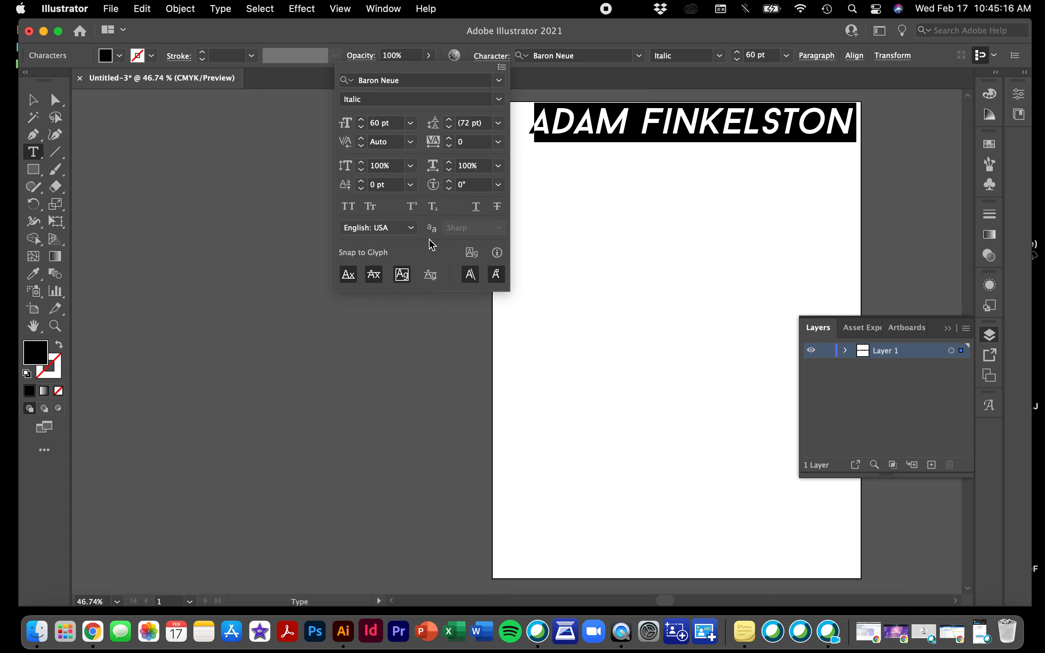
# Squeeze the horizontal scale to 50%, then 0%, and undo the collapse
pyautogui.click(499, 167)
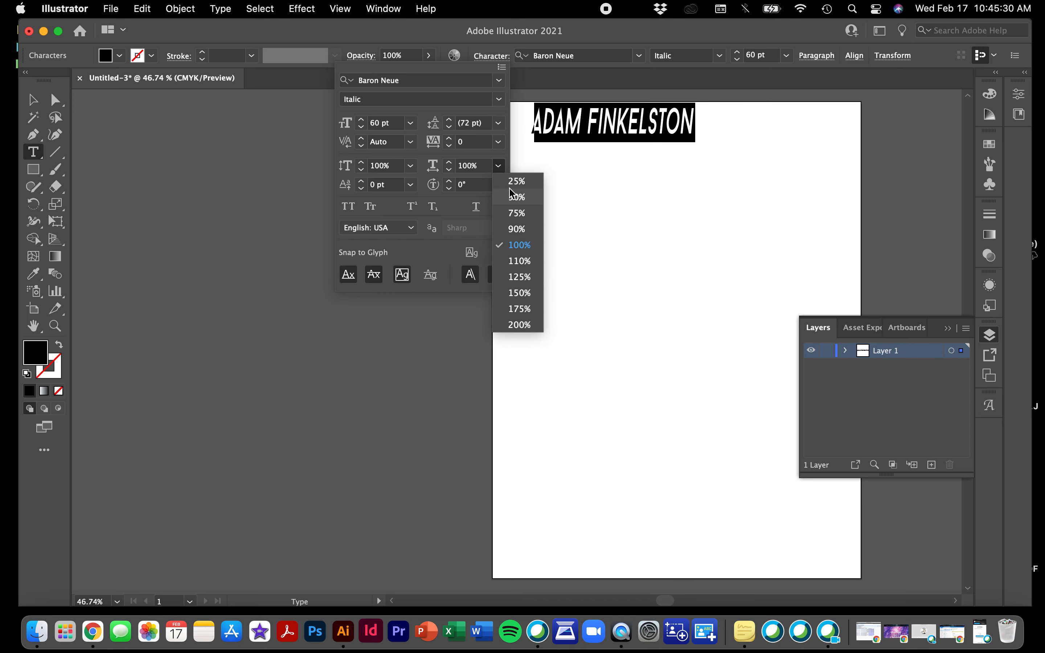
pyautogui.click(518, 197)
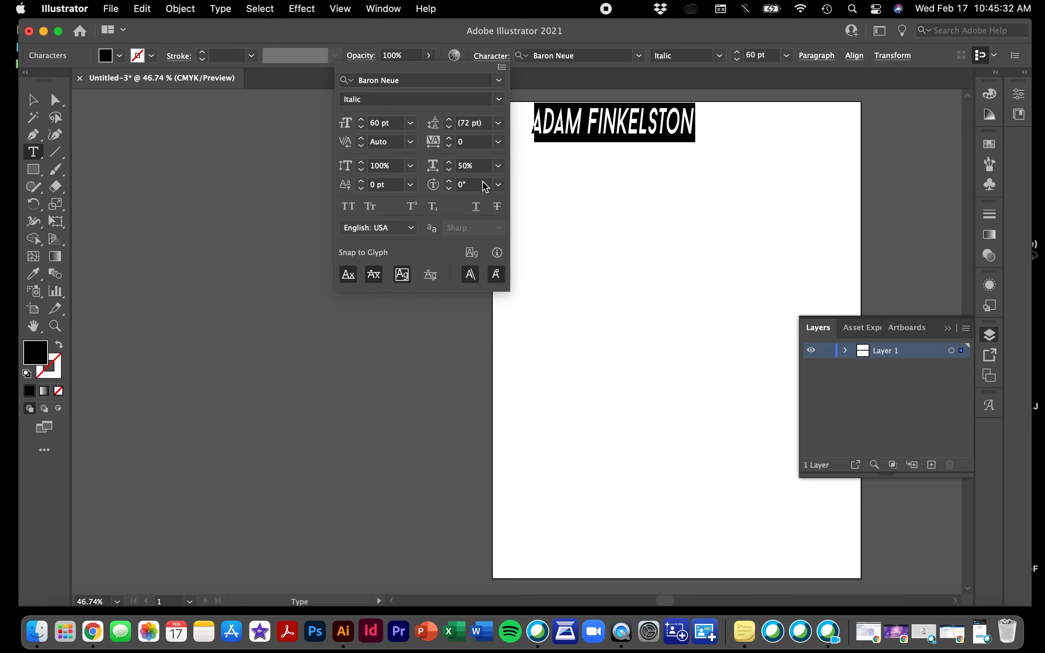
pyautogui.click(499, 166)
pyautogui.click(467, 169)
pyautogui.write('0')
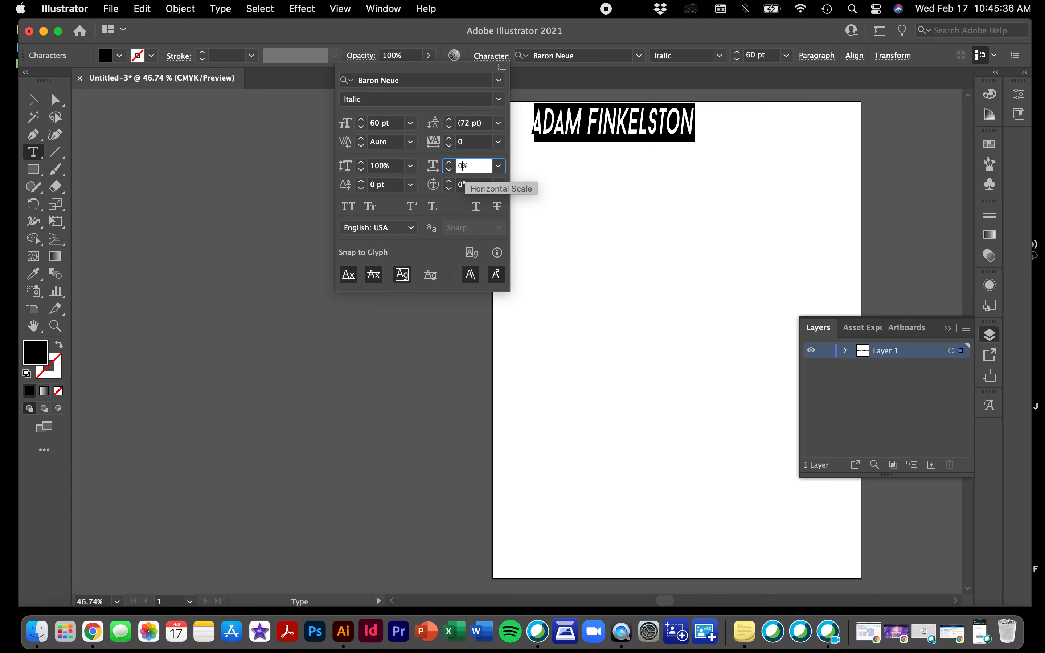
pyautogui.press('Return')
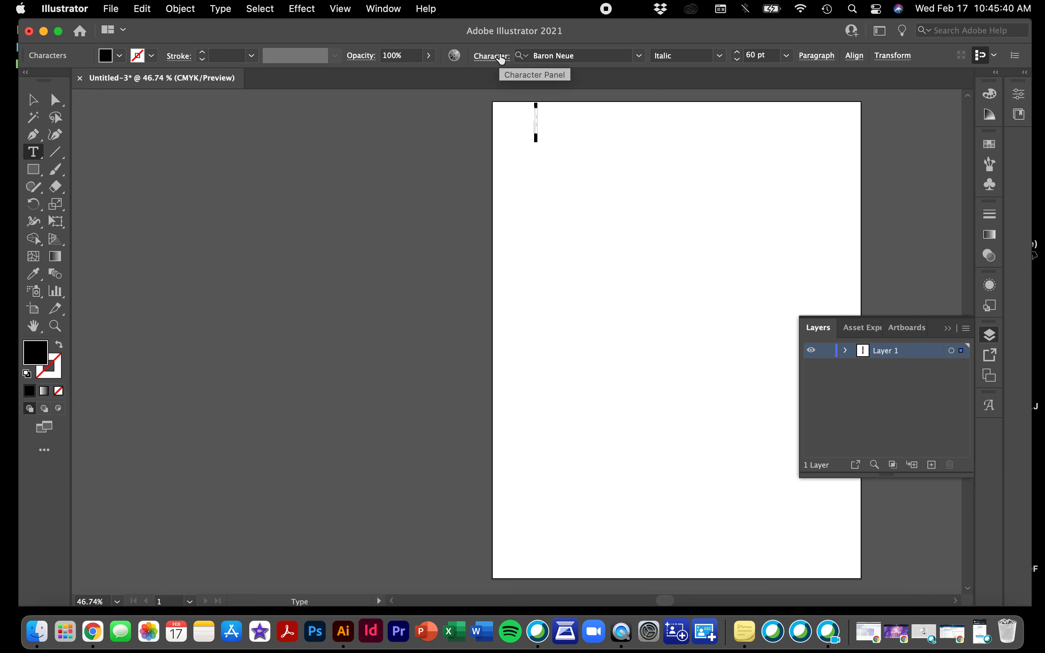
pyautogui.press('super+z')
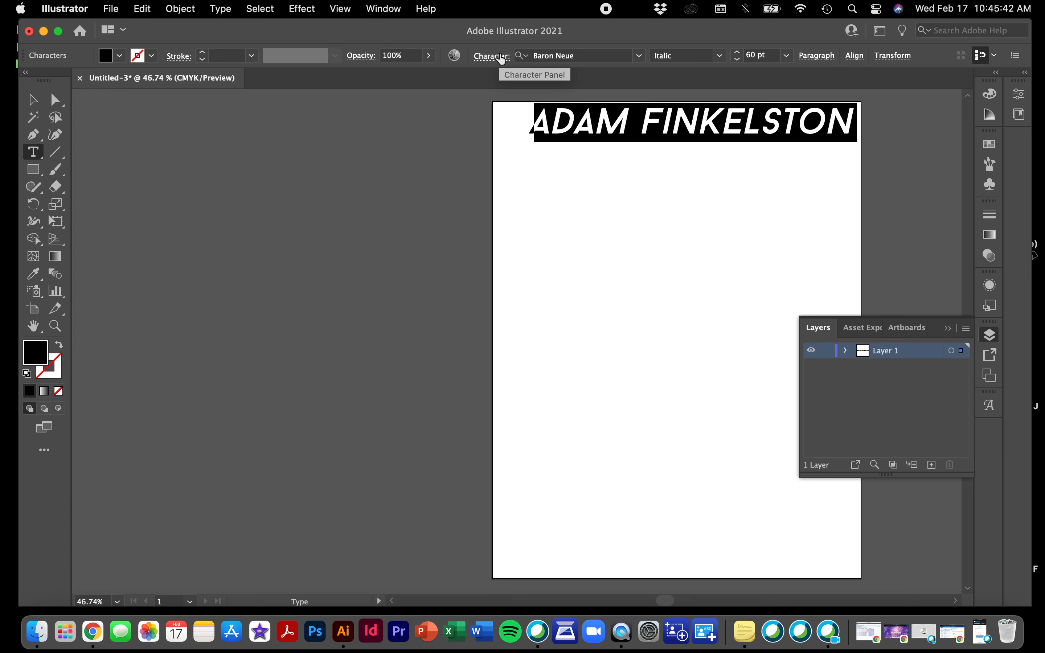
pyautogui.click(495, 60)
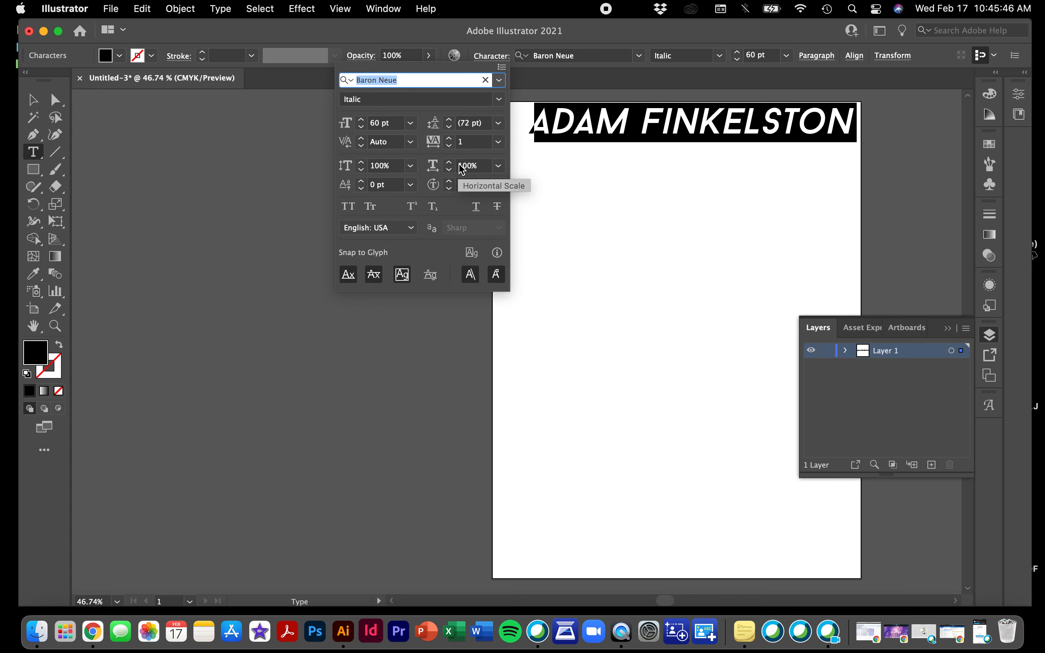
pyautogui.click(498, 185)
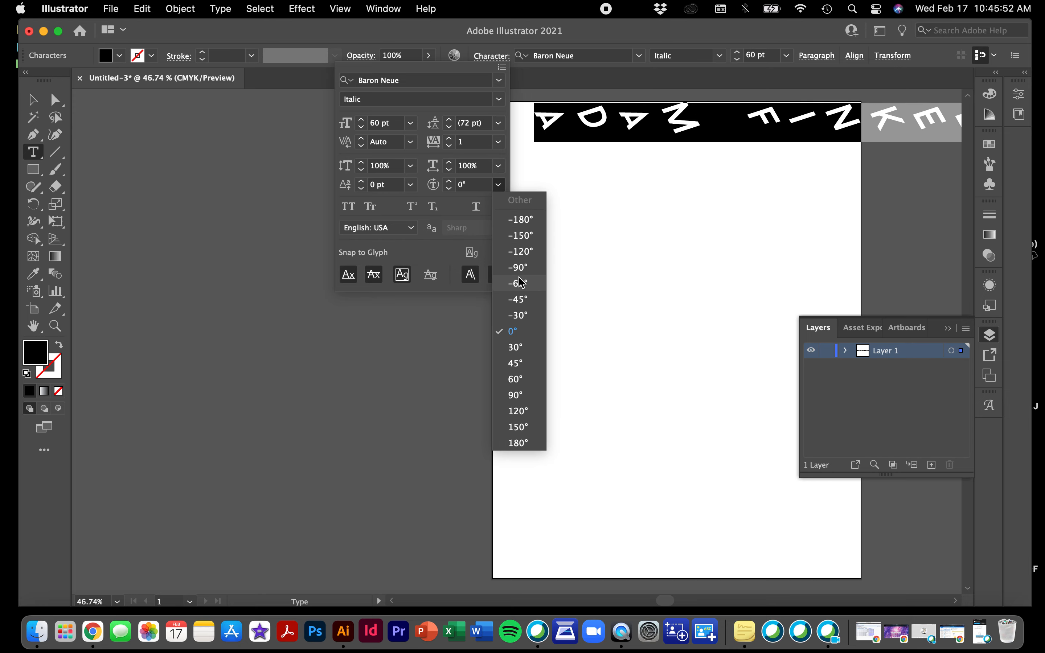
pyautogui.click(518, 350)
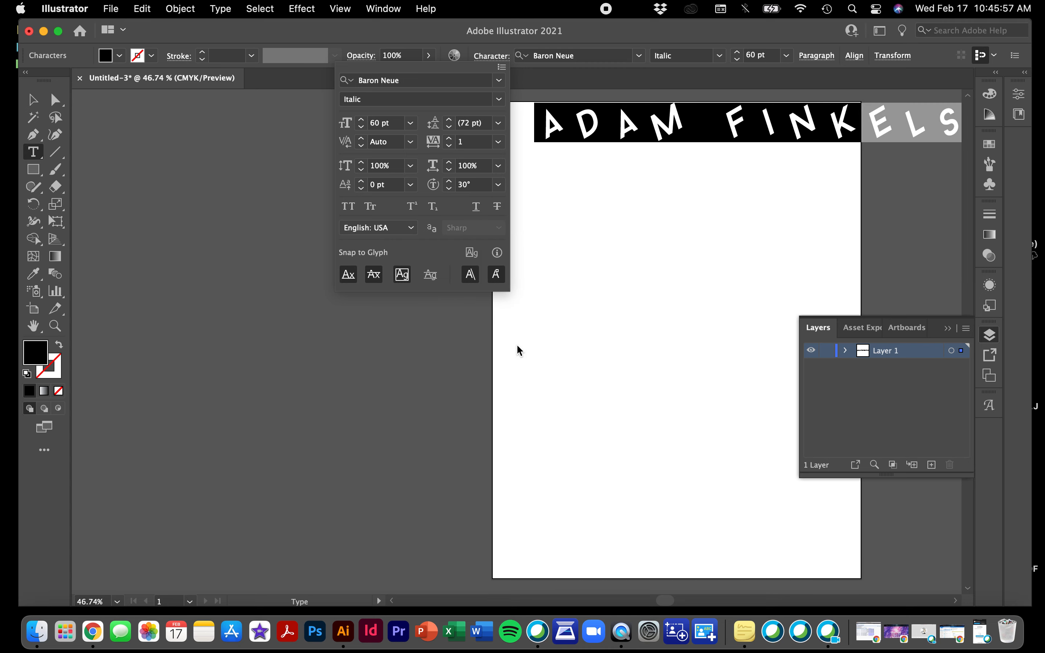
pyautogui.click(411, 185)
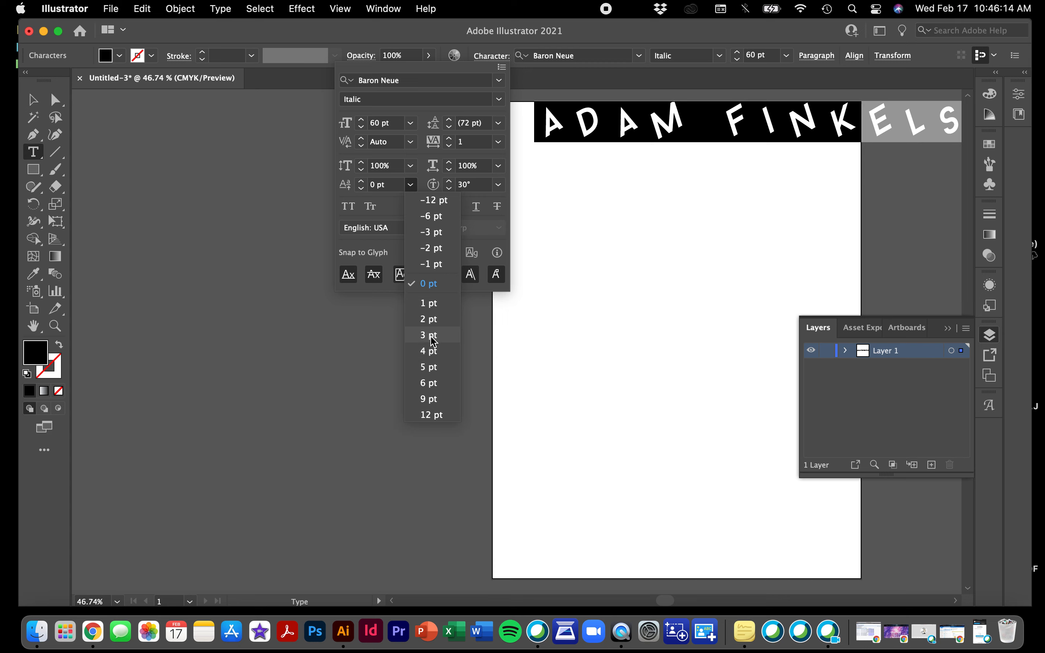
pyautogui.click(430, 284)
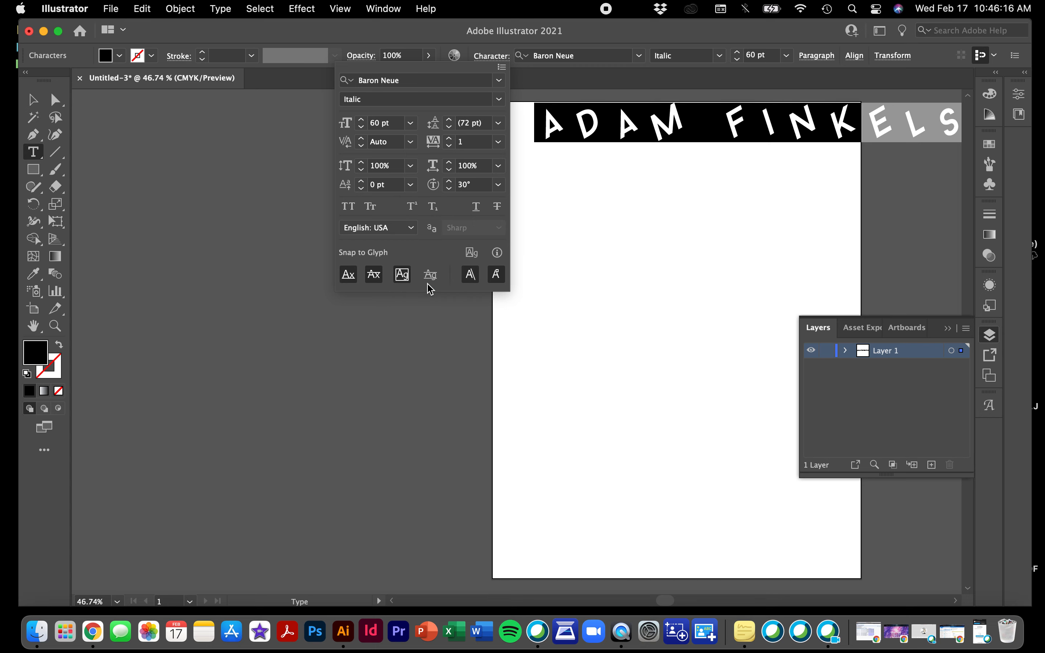
# Try All Caps, Small Caps, superscript and subscript on the name, toggling them off again
pyautogui.click(352, 209)
pyautogui.click(371, 207)
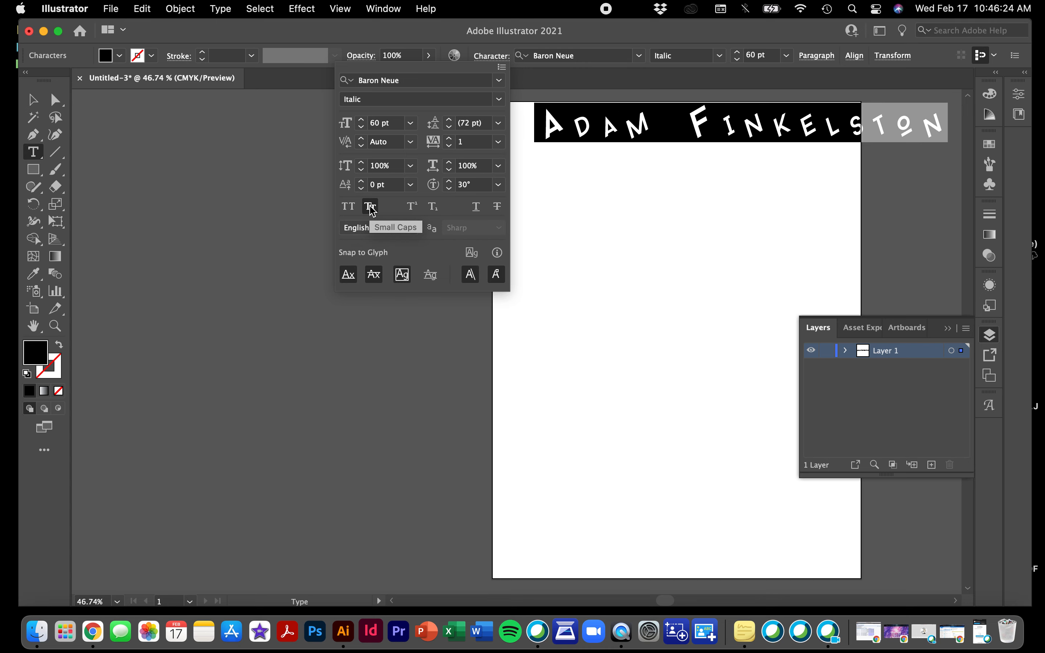
pyautogui.click(371, 209)
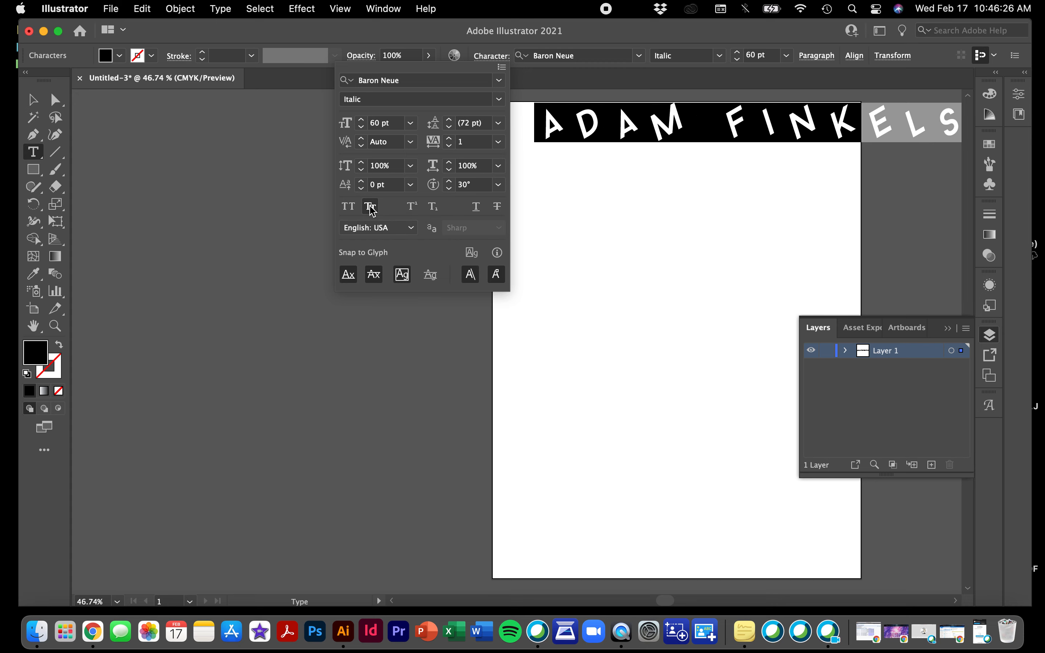
pyautogui.click(414, 209)
pyautogui.click(413, 210)
pyautogui.click(434, 208)
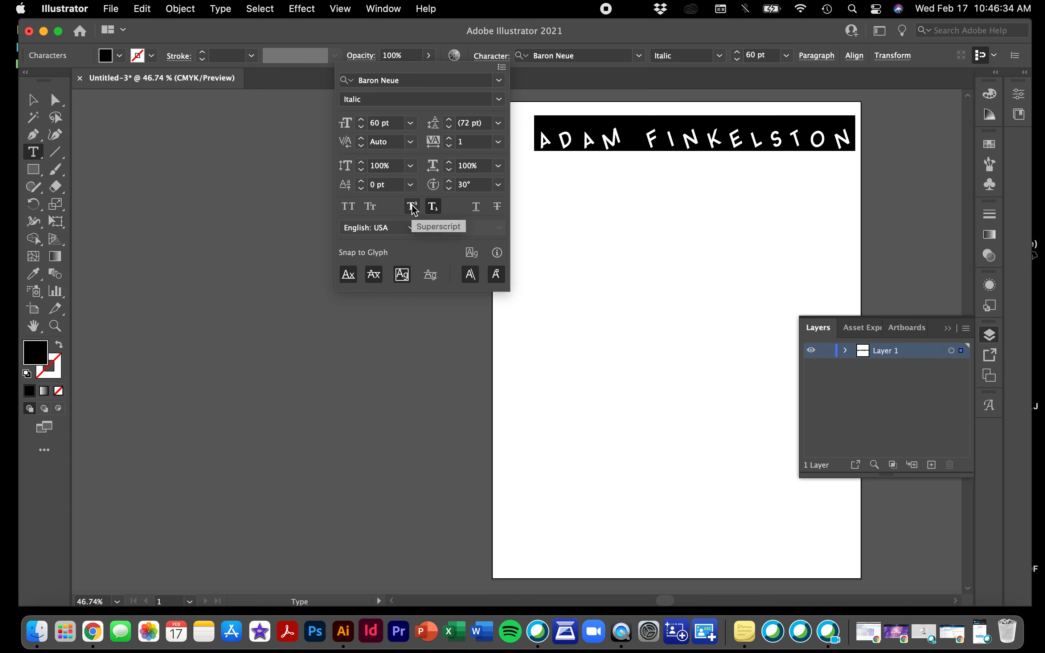
pyautogui.click(414, 210)
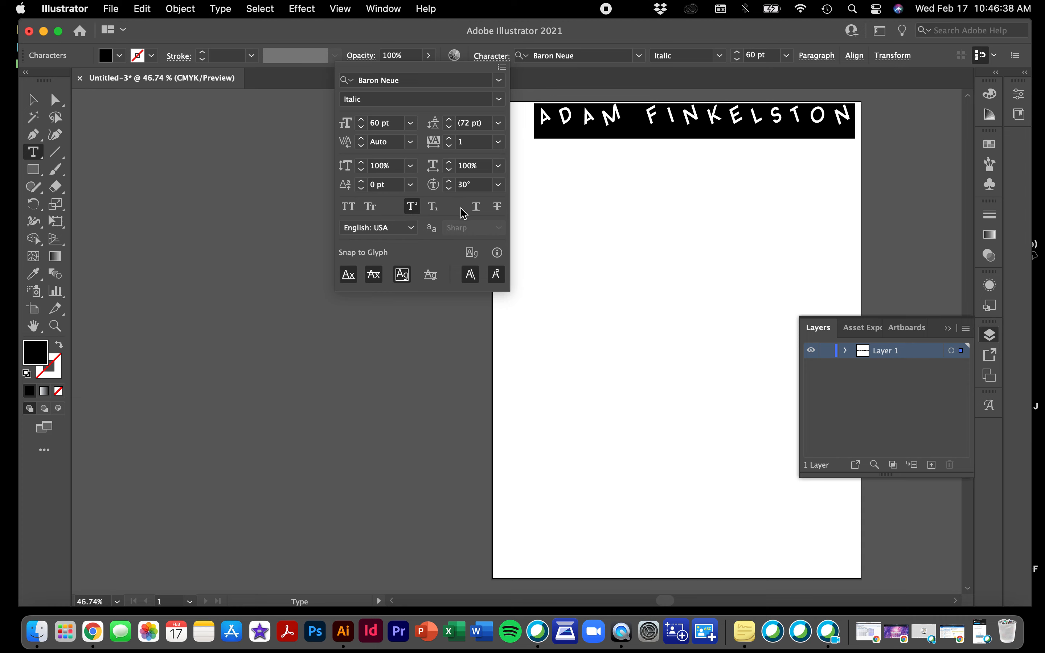
# Try strikethrough and underline, then remove them and return the name to normal position
pyautogui.click(492, 210)
pyautogui.click(476, 207)
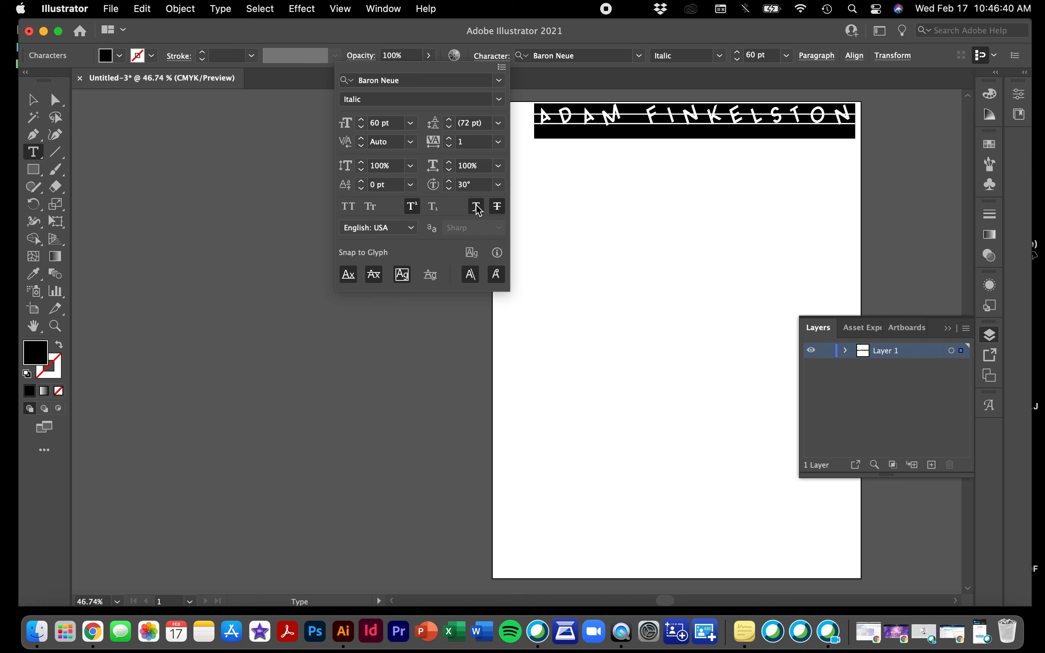
pyautogui.click(497, 207)
pyautogui.click(476, 207)
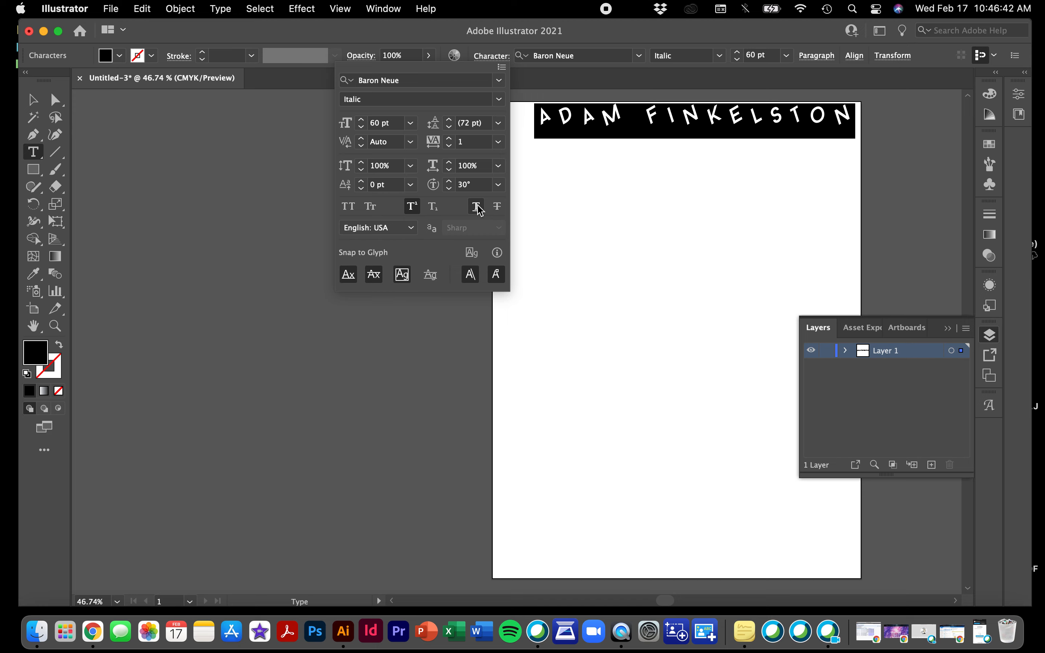
pyautogui.click(413, 206)
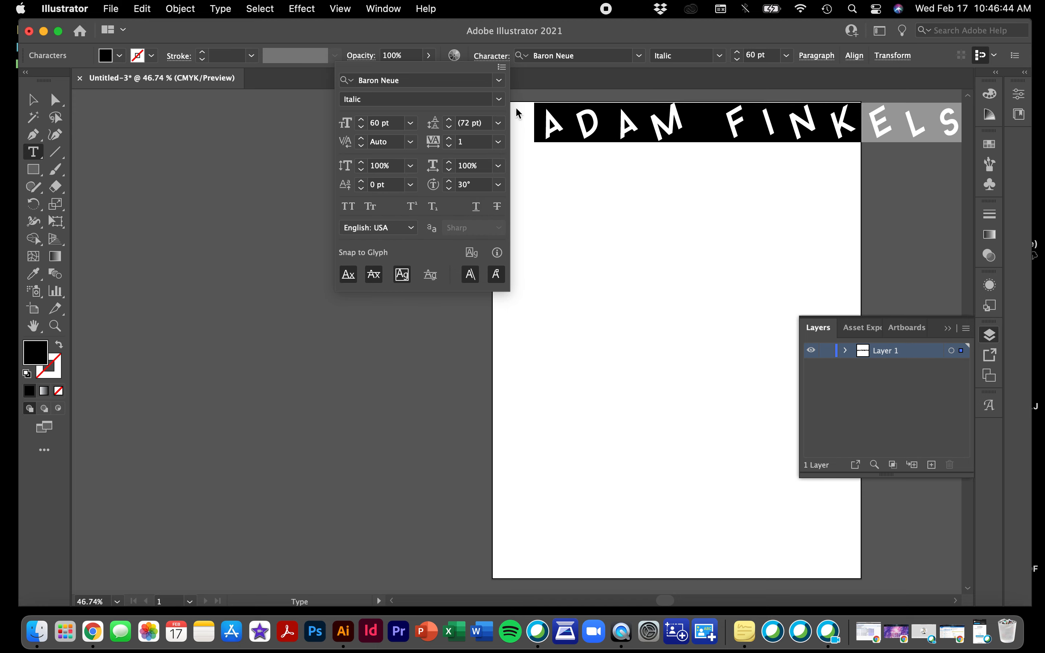
# Close the Character panel and move the name down to about a third of the page
pyautogui.click(489, 55)
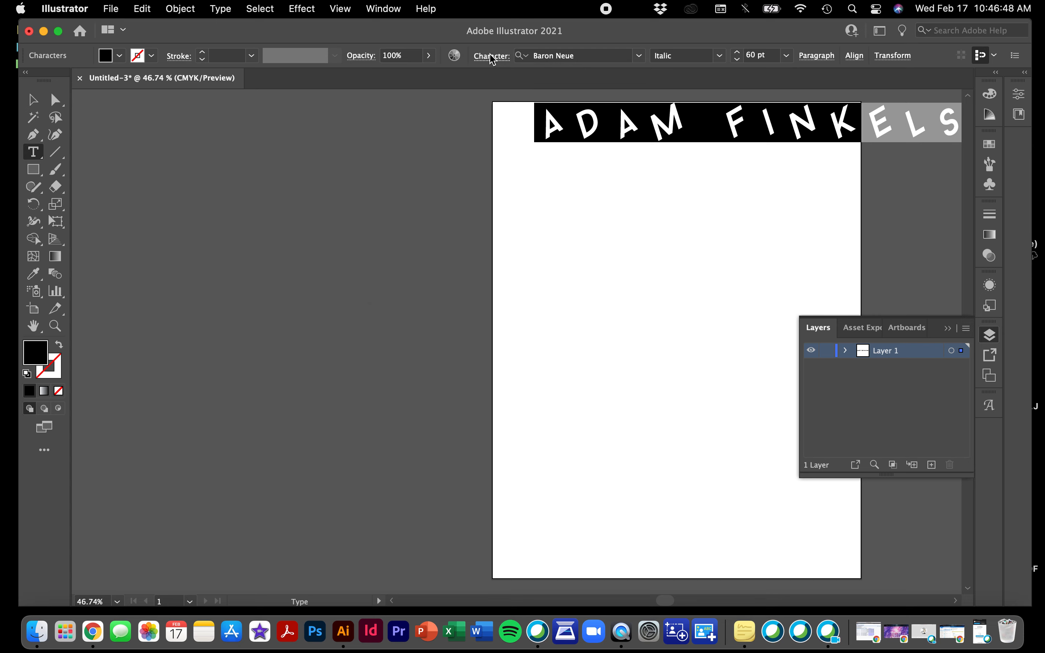
pyautogui.click(491, 56)
pyautogui.click(491, 56)
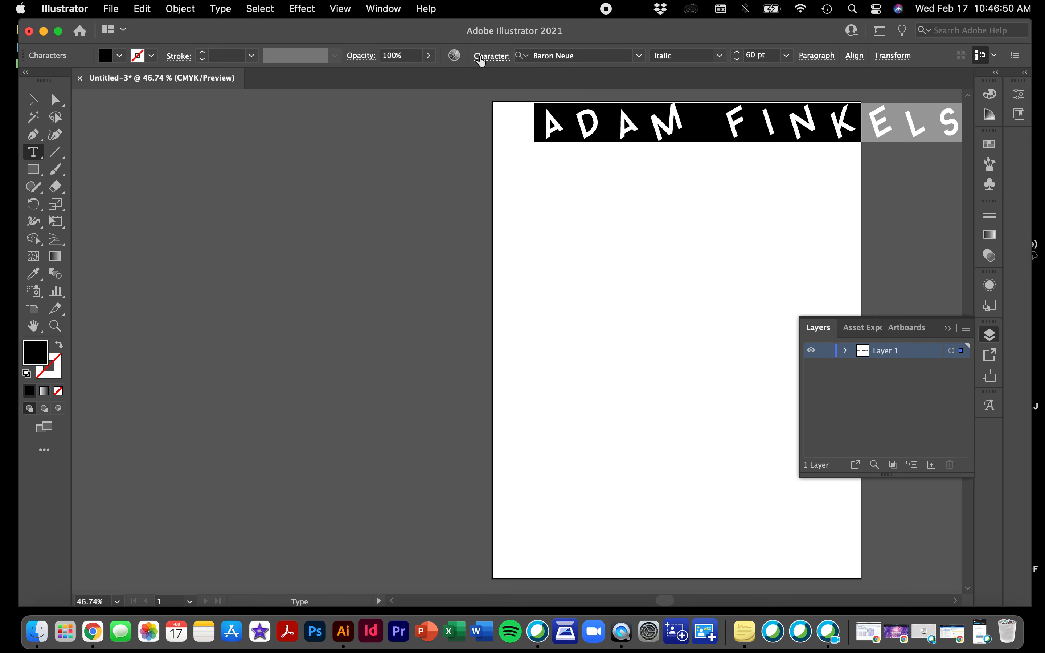
pyautogui.click(34, 100)
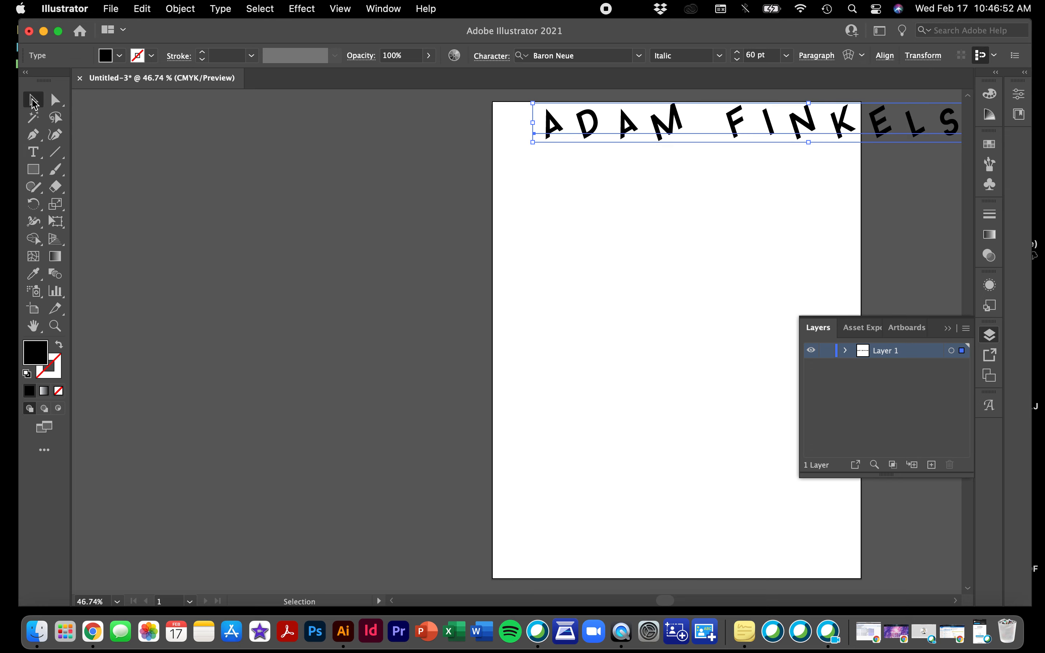
pyautogui.moveTo(672, 117); pyautogui.dragTo(535, 246)
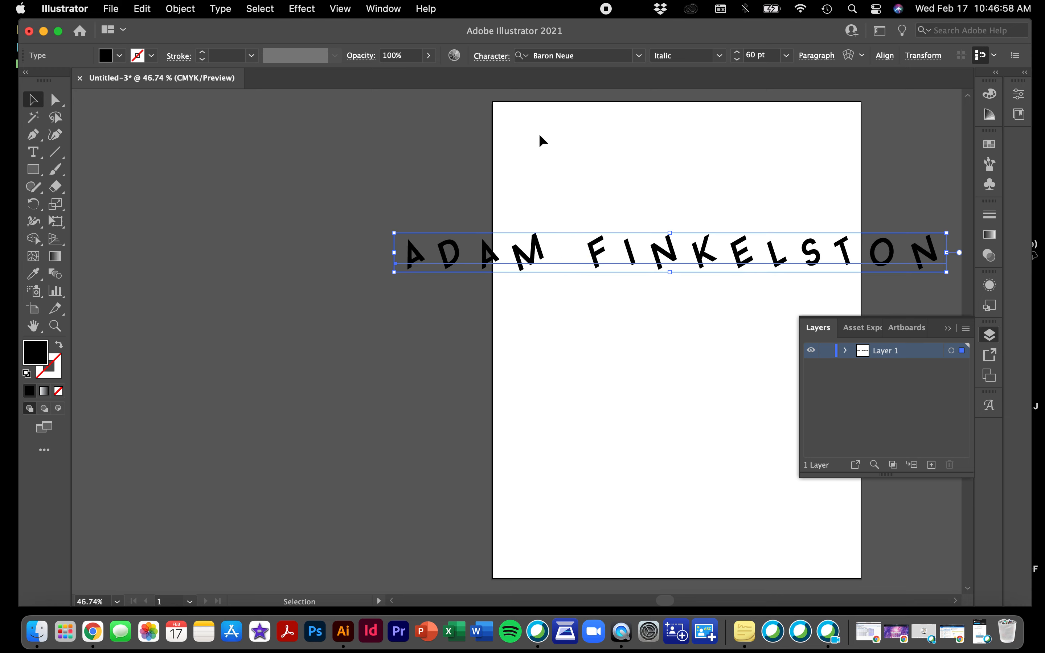
# Search Google in Chrome for 'silly fonts'
pyautogui.click(896, 631)
pyautogui.click(259, 71)
pyautogui.write('silly fonts')
pyautogui.press('Return')
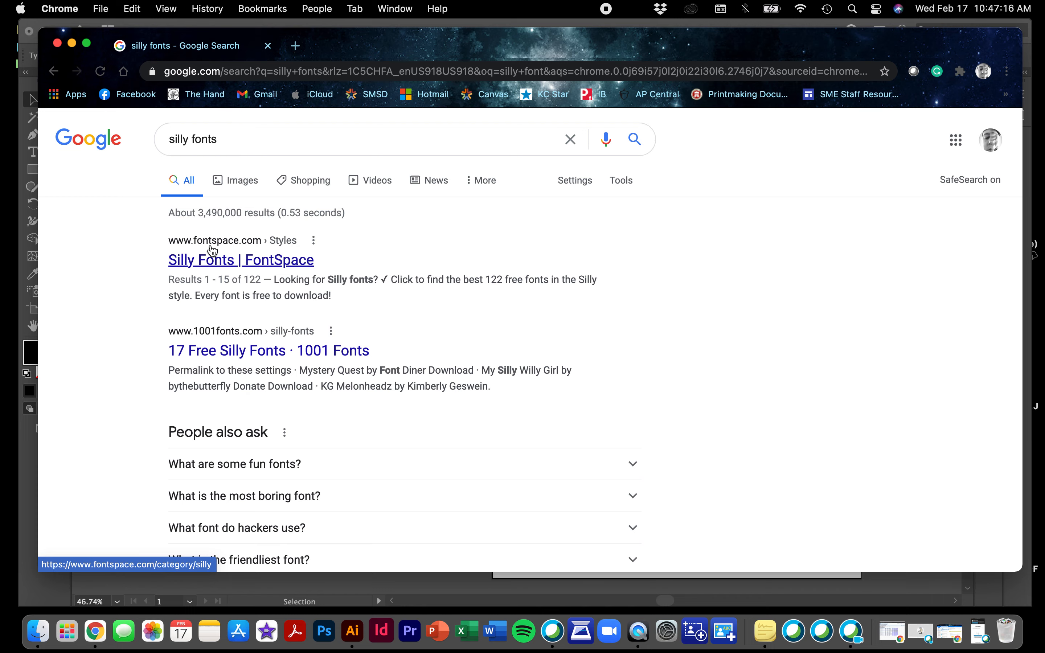
# Scroll through the 'silly fonts' search results and back up to the top
pyautogui.scroll(-10, 218, 342)
pyautogui.scroll(-5, 229, 342)
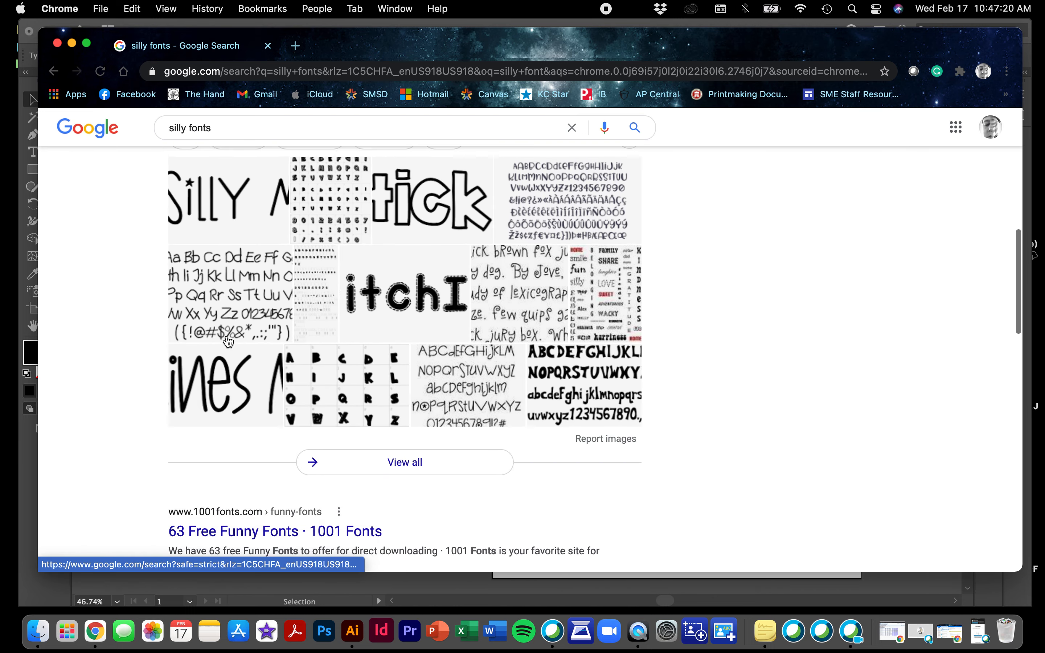
pyautogui.scroll(15, 229, 342)
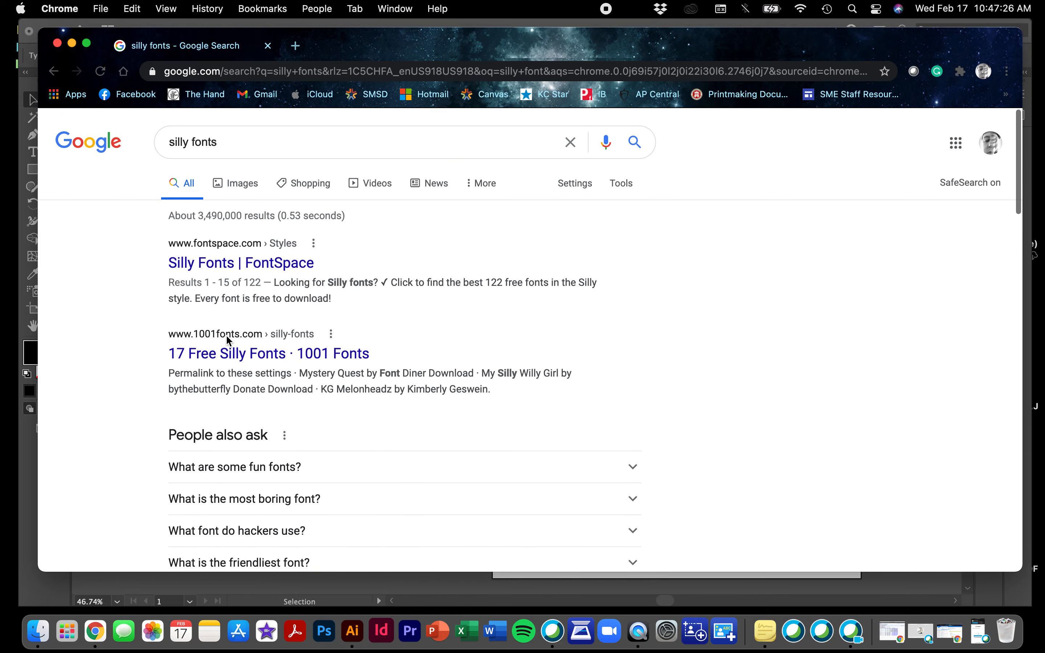
# Open FontSpace's Silly Fonts page and browse down the font list
pyautogui.click(209, 262)
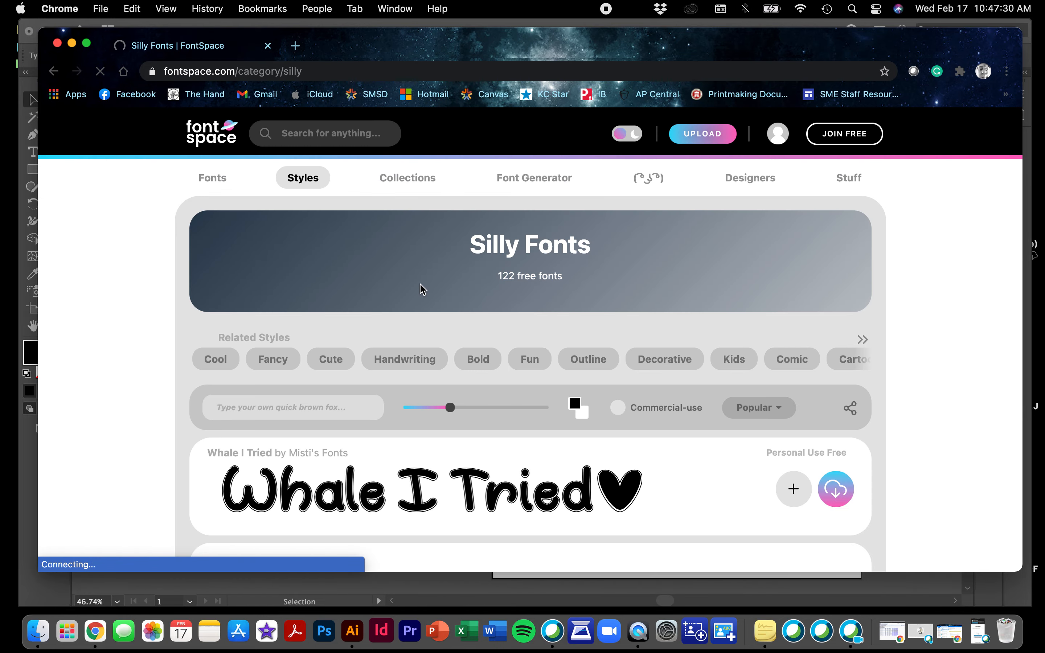
pyautogui.scroll(-1, 421, 284)
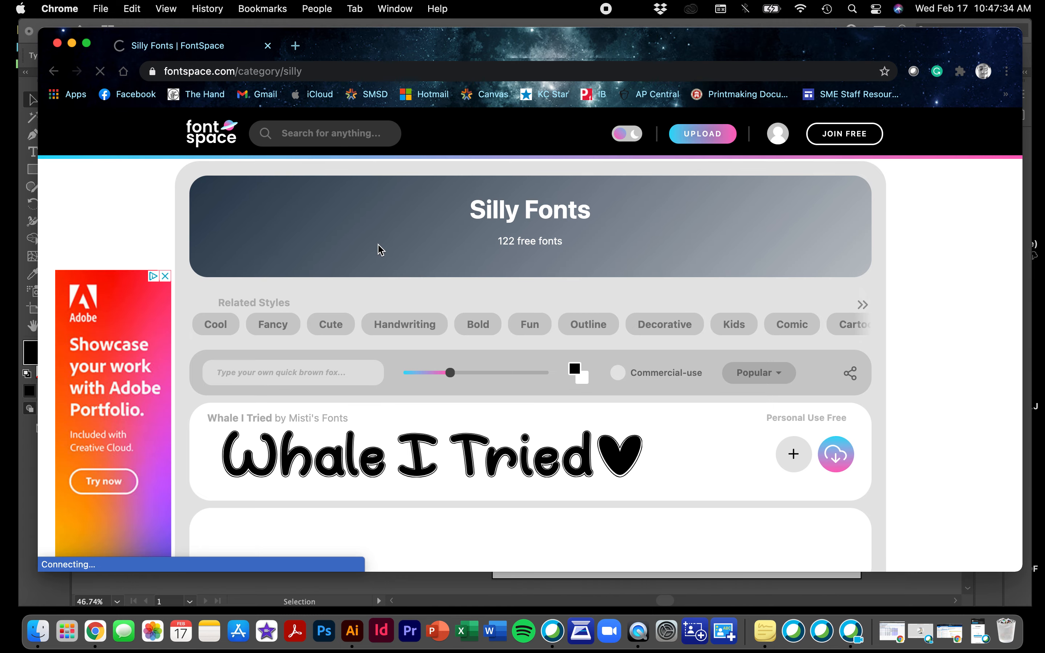
pyautogui.scroll(-3, 378, 250)
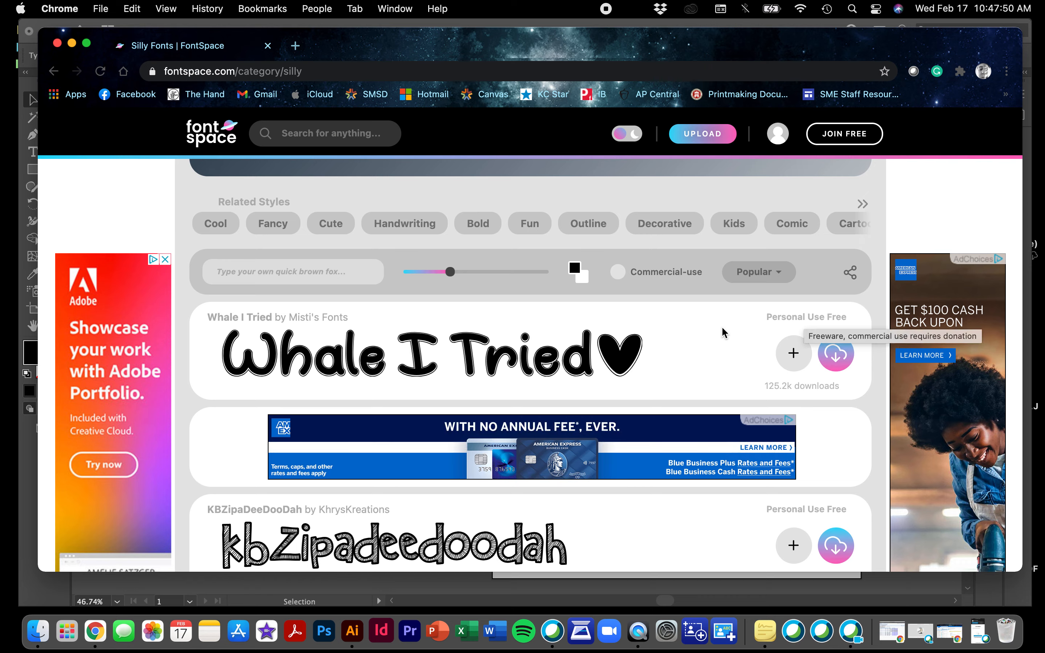
pyautogui.scroll(-1, 723, 331)
pyautogui.scroll(-10, 723, 330)
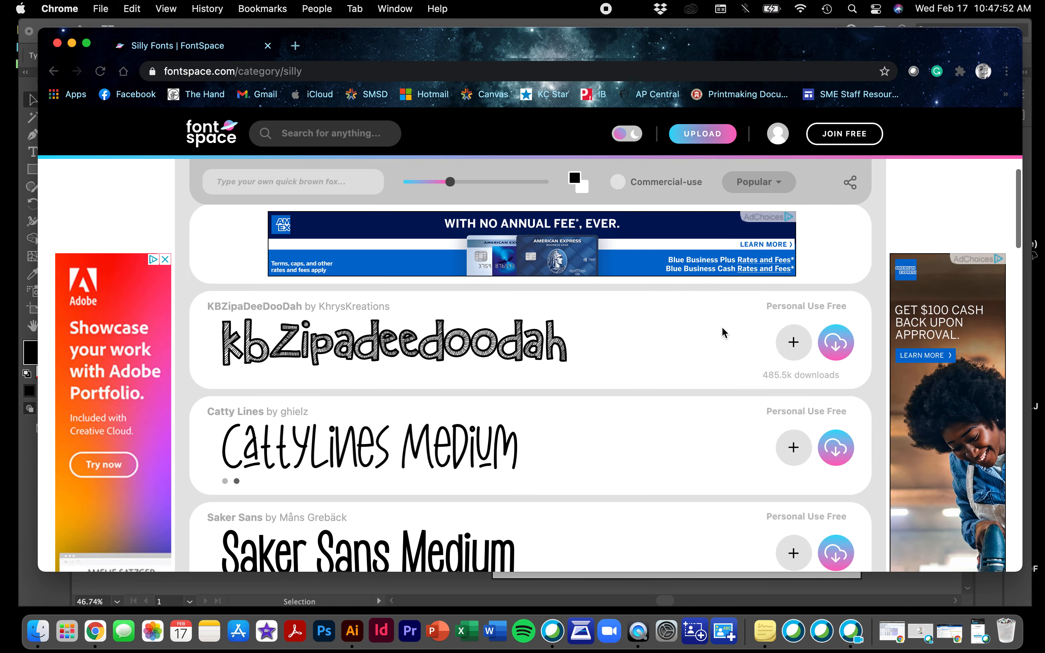
pyautogui.scroll(-7, 722, 329)
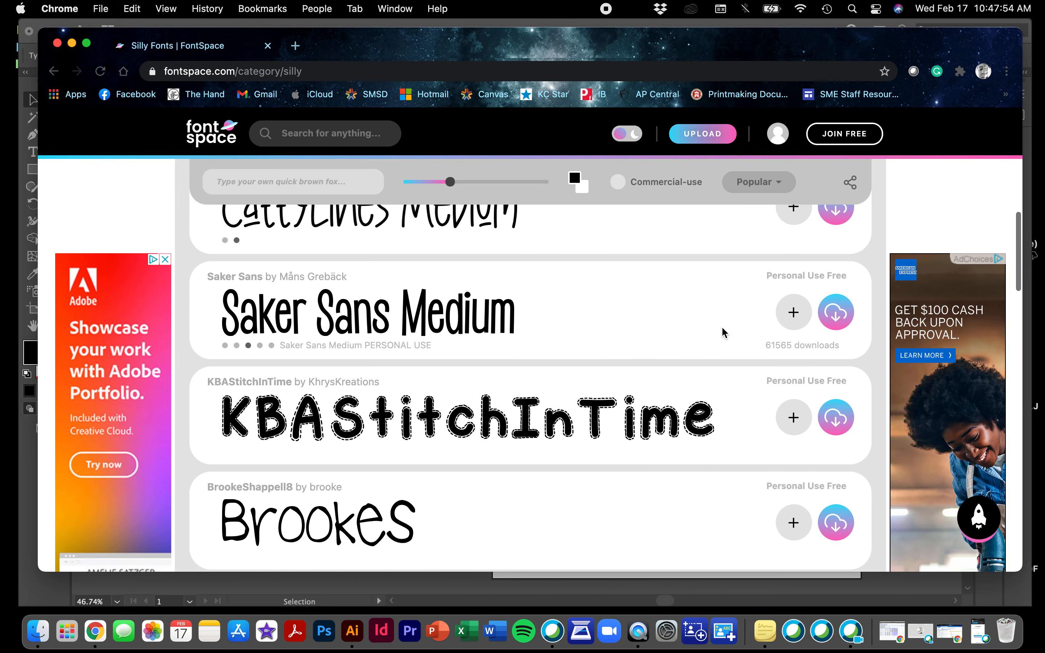
pyautogui.scroll(-5, 724, 333)
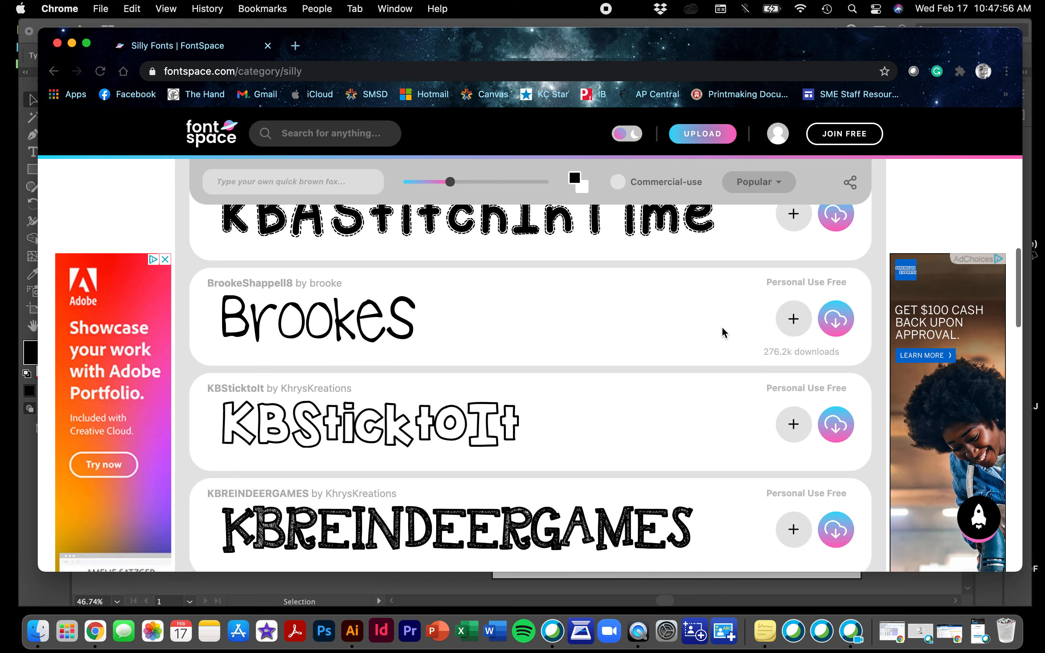
pyautogui.scroll(-1, 723, 331)
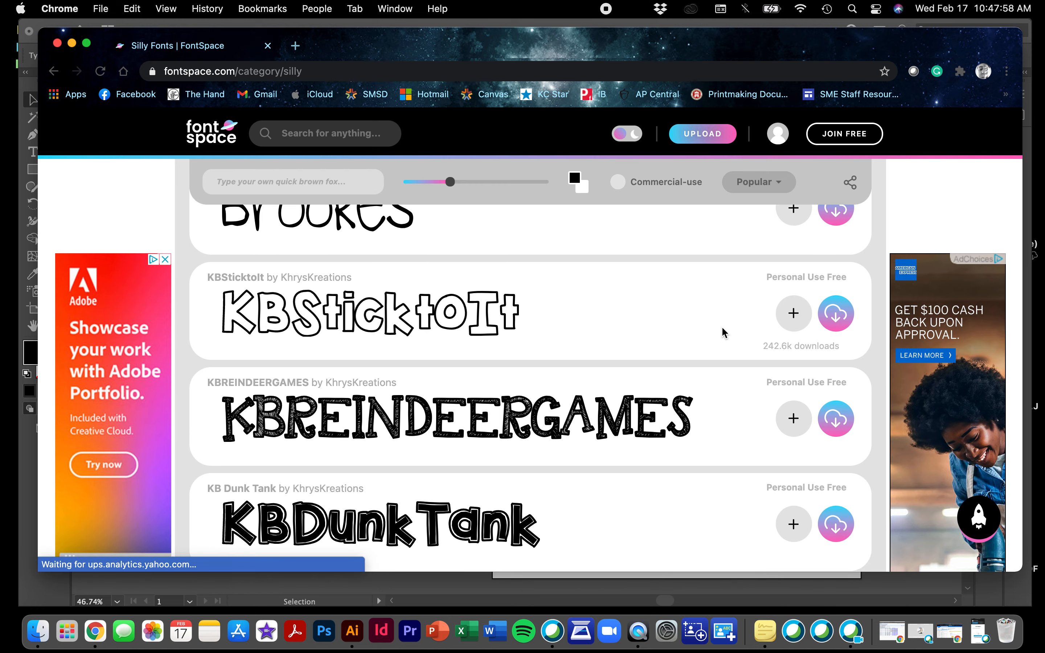
# Scroll to the Dumb N Silly font and download it as dumb-n-silly-font.zip
pyautogui.scroll(15, 710, 388)
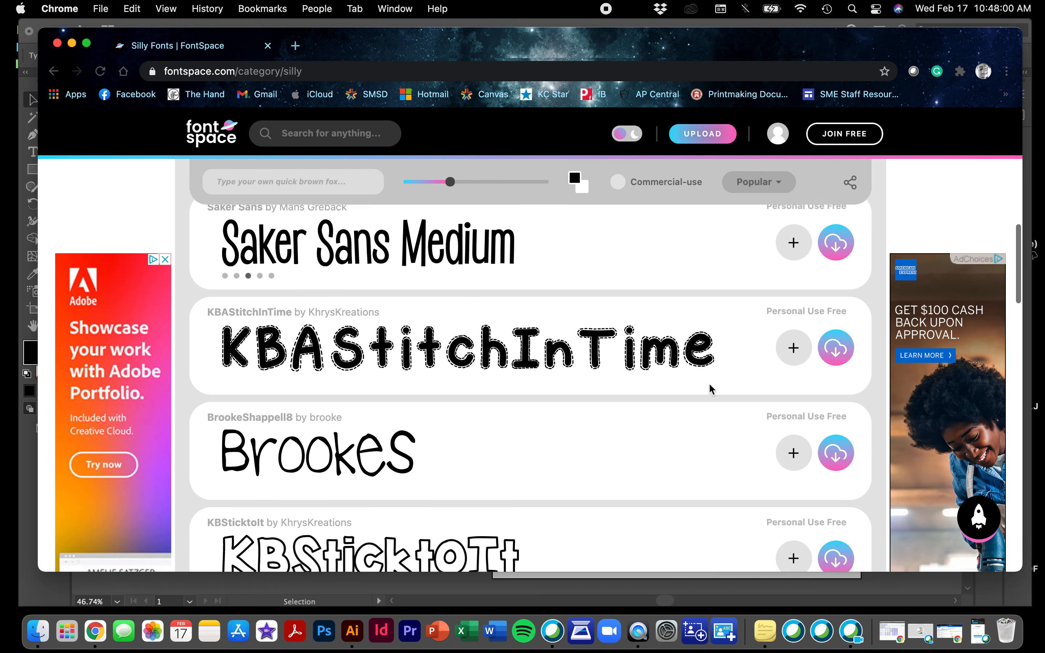
pyautogui.scroll(2, 709, 387)
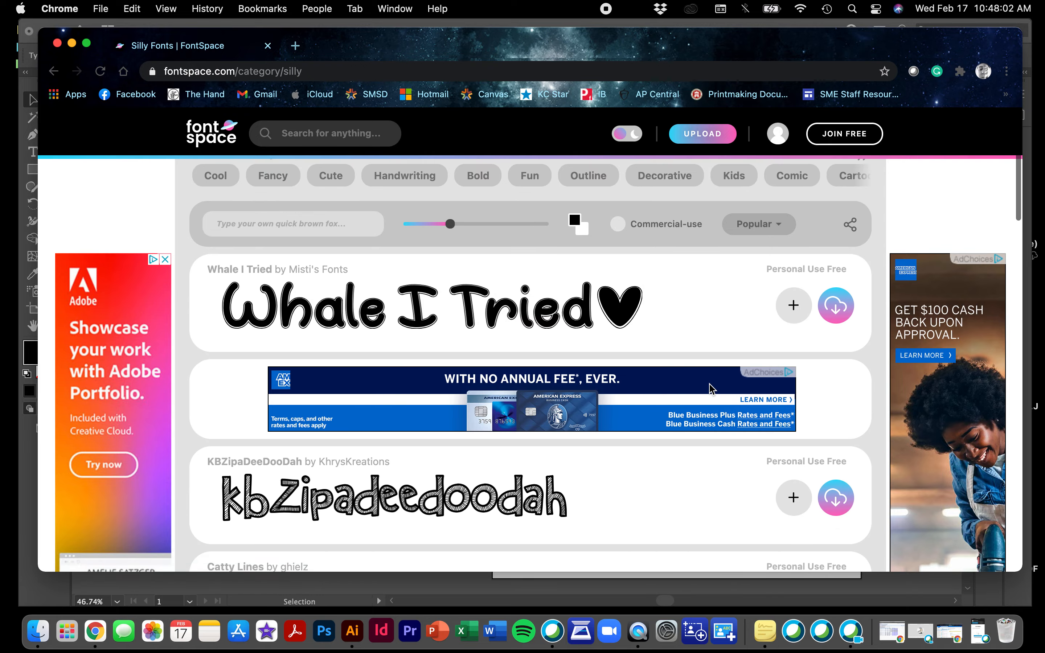
pyautogui.scroll(-5, 709, 387)
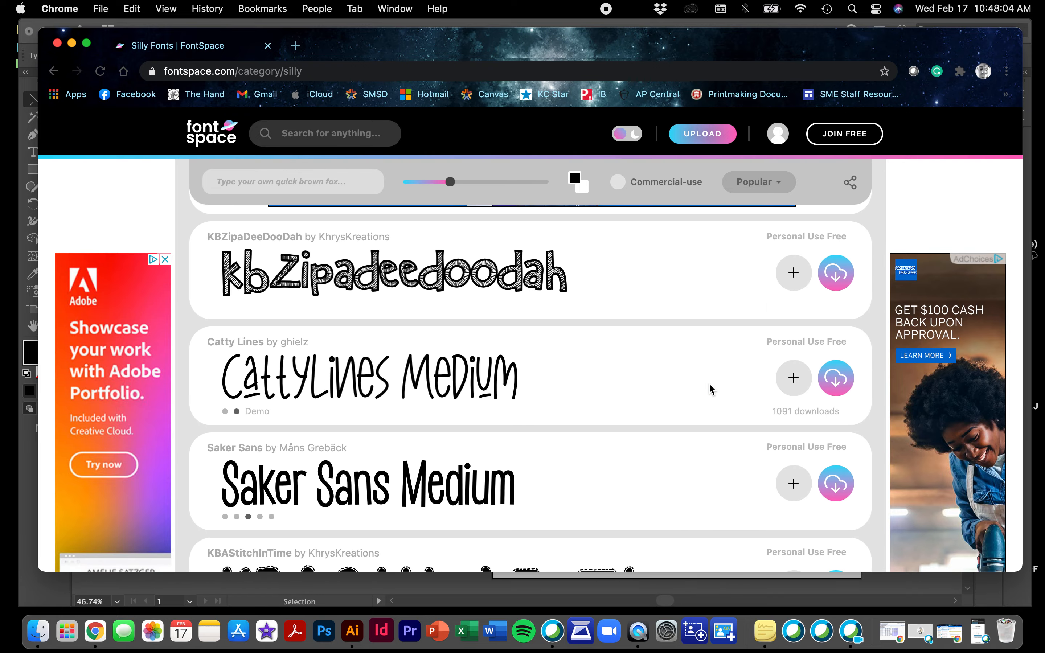
pyautogui.scroll(-3, 710, 385)
pyautogui.scroll(-9, 709, 385)
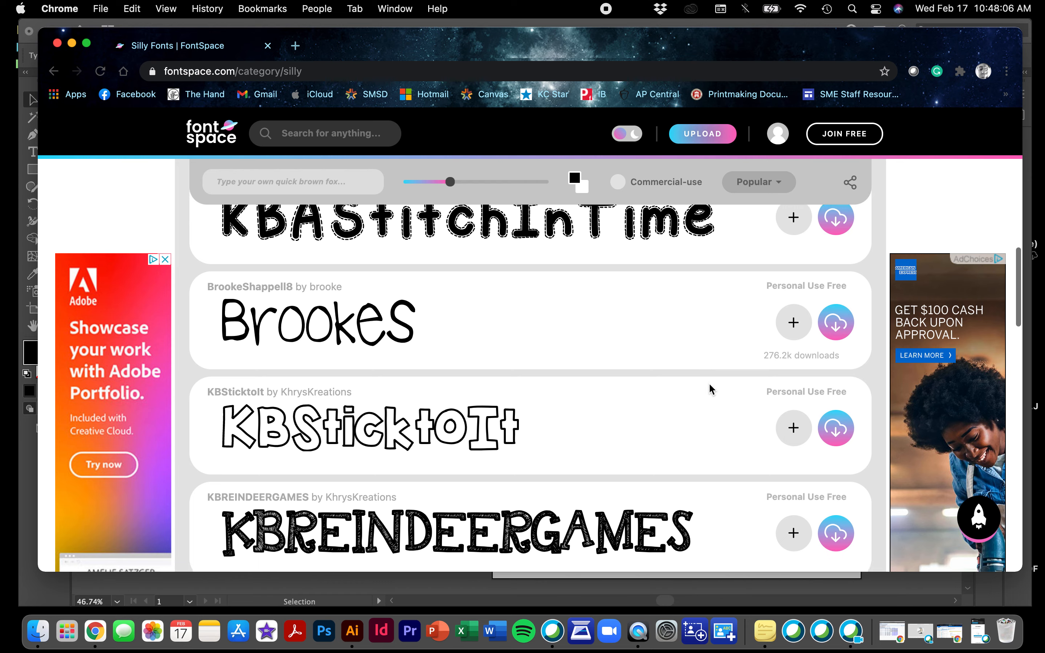
pyautogui.scroll(-4, 709, 385)
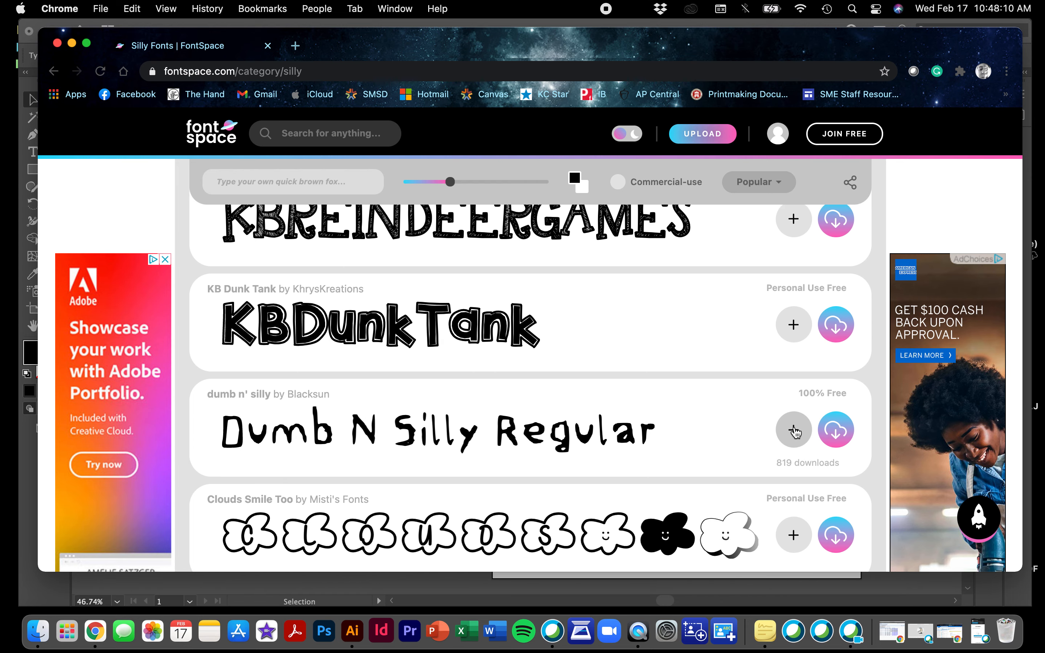
pyautogui.click(836, 432)
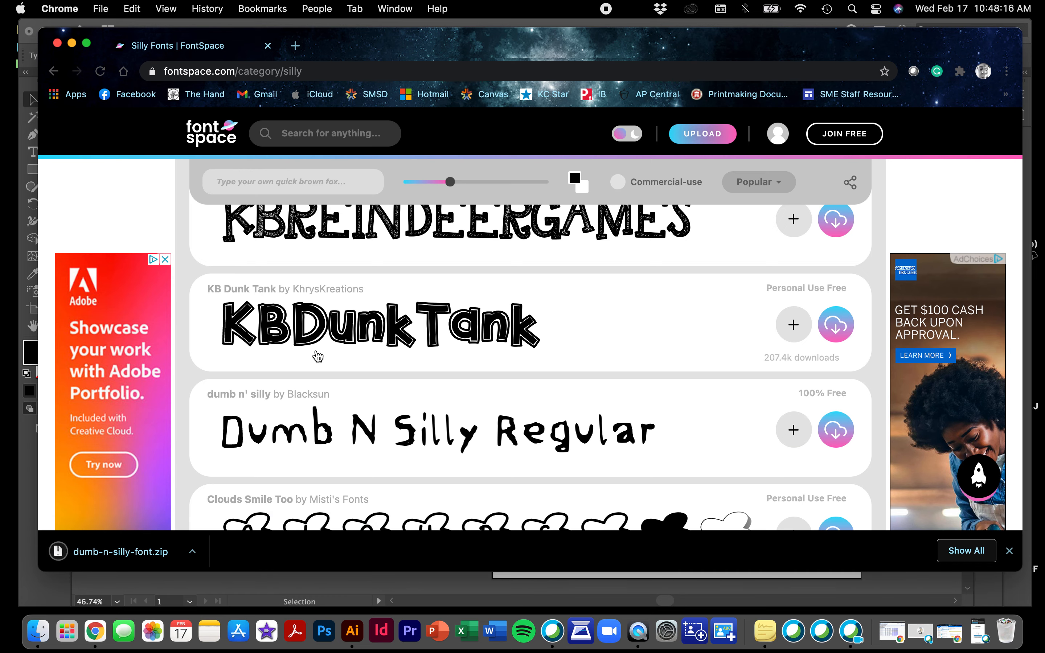
# Open the downloaded zip and install the Dumb N Silly .ttf font through Font Book
pyautogui.click(109, 556)
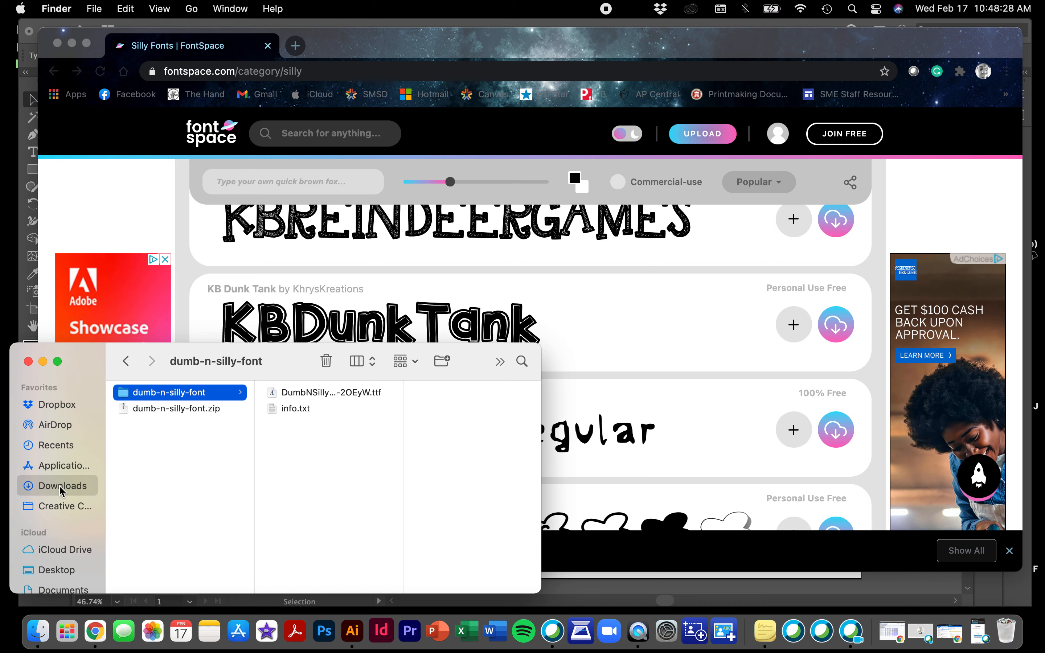
pyautogui.doubleClick(322, 393)
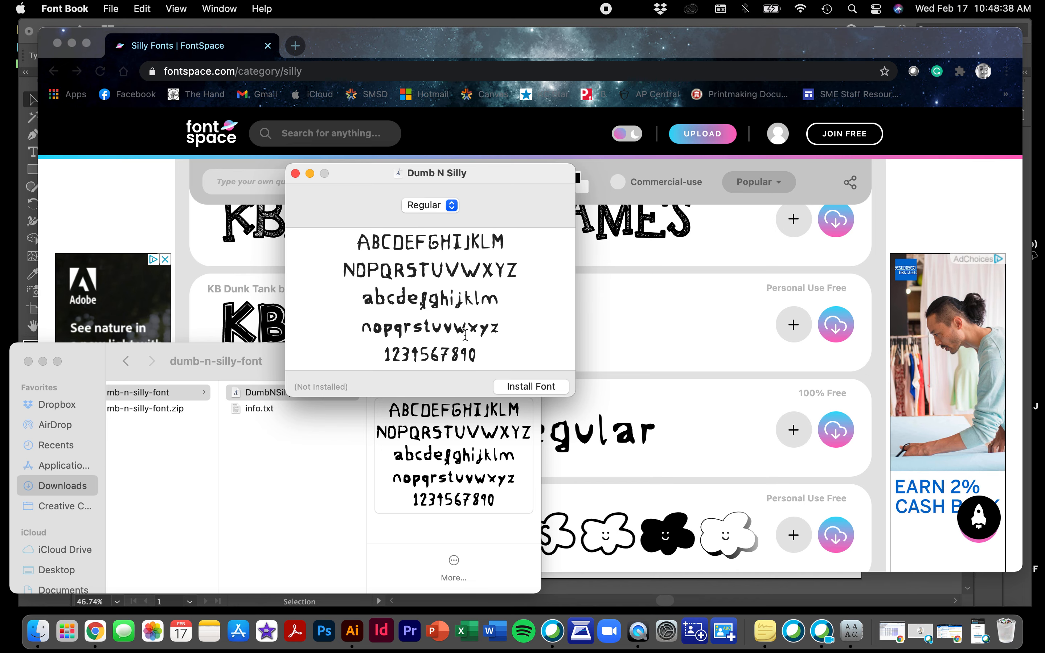
pyautogui.click(518, 388)
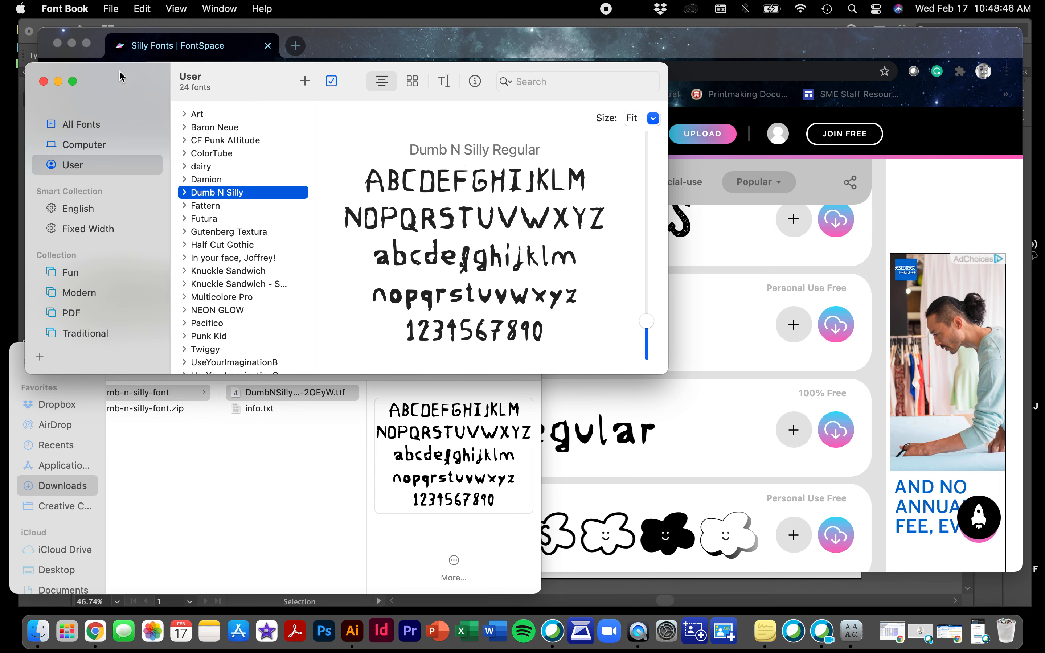
pyautogui.click(350, 47)
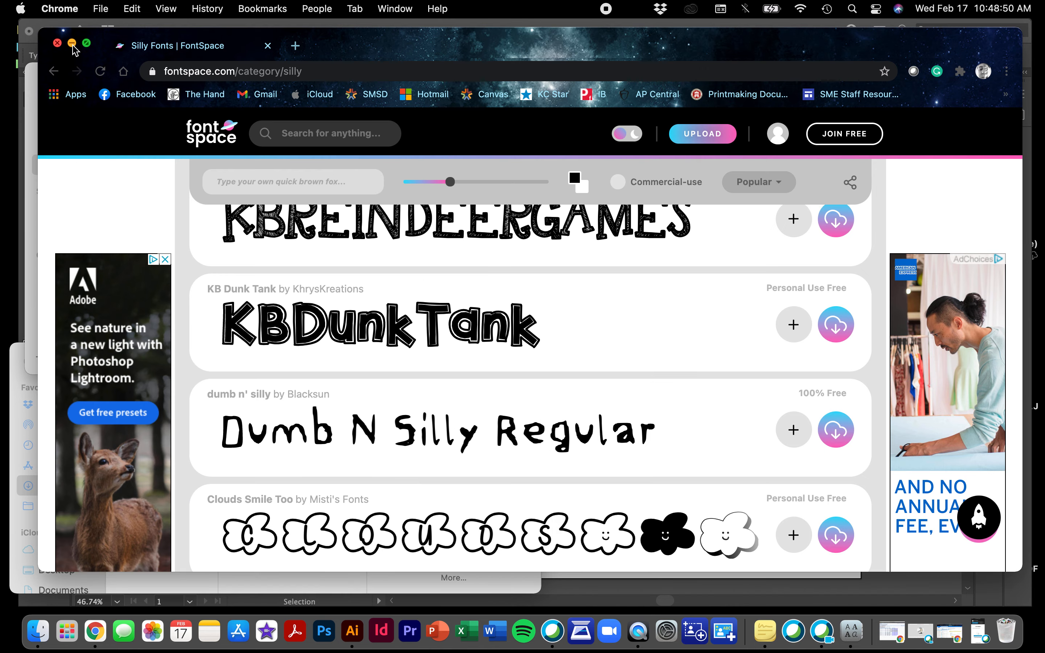
# Minimize Chrome, Font Book and Finder to return to the Illustrator document
pyautogui.click(72, 44)
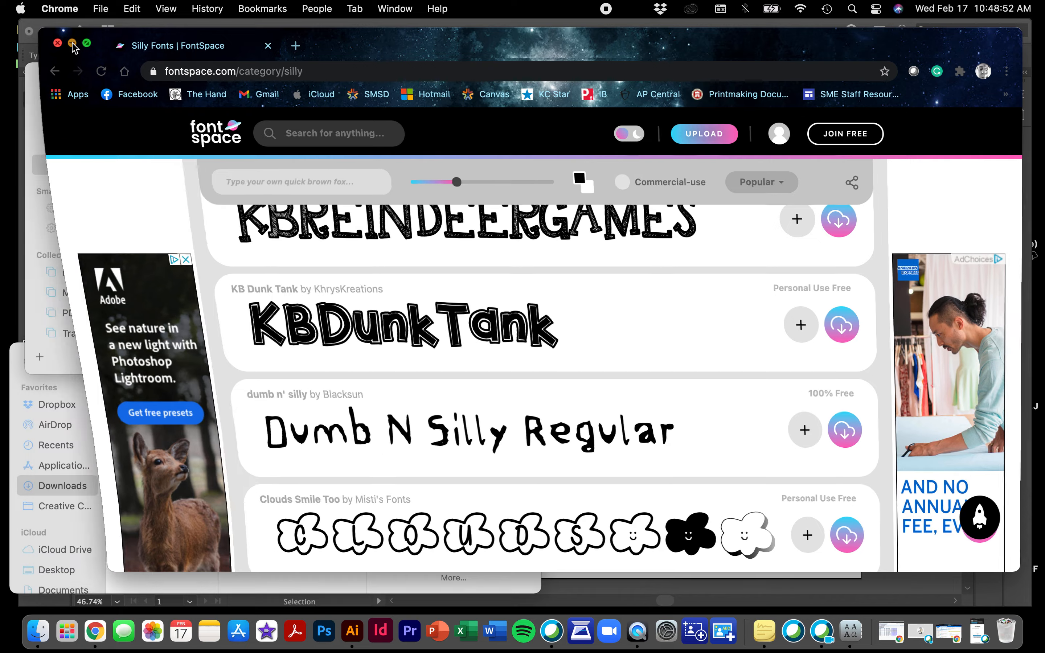
pyautogui.click(57, 80)
pyautogui.click(44, 361)
pyautogui.click(617, 31)
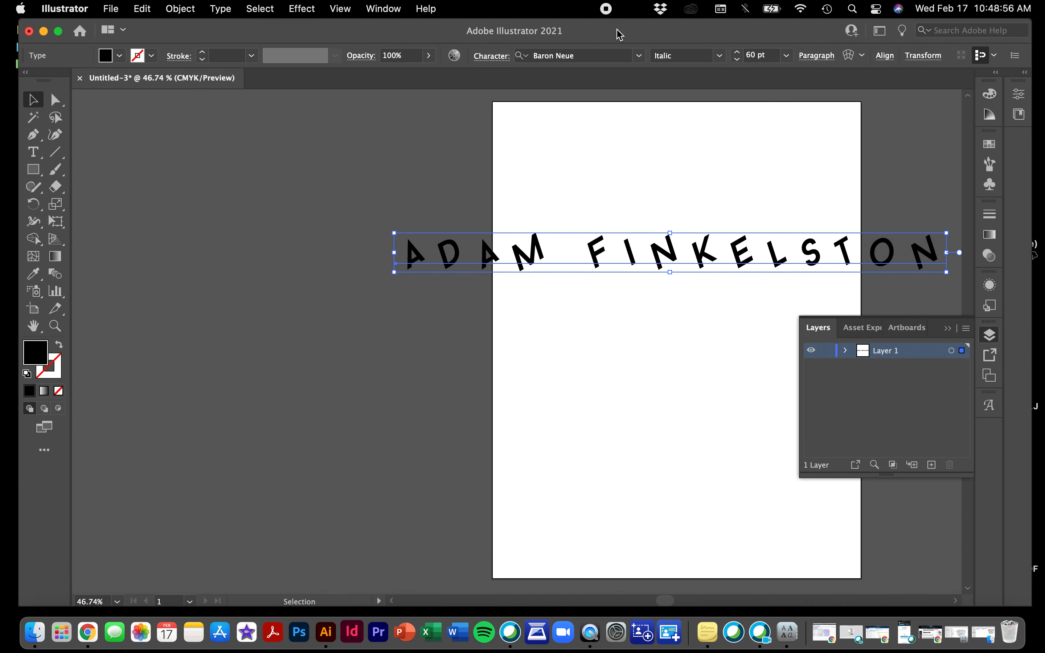
pyautogui.press('t')
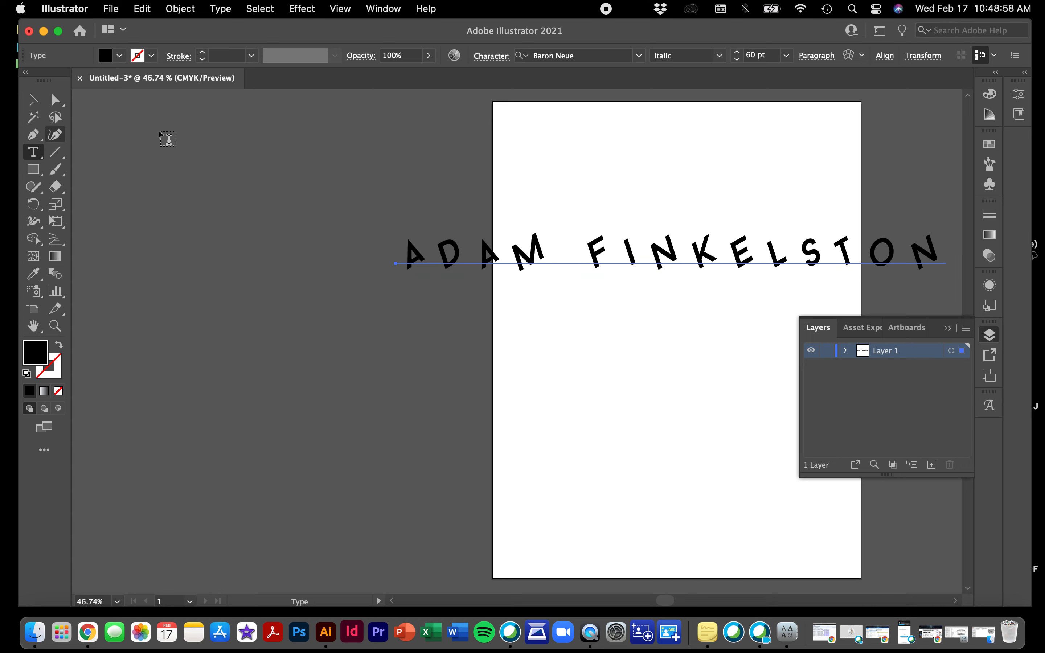
pyautogui.click(408, 247)
pyautogui.moveTo(409, 248); pyautogui.dragTo(937, 246)
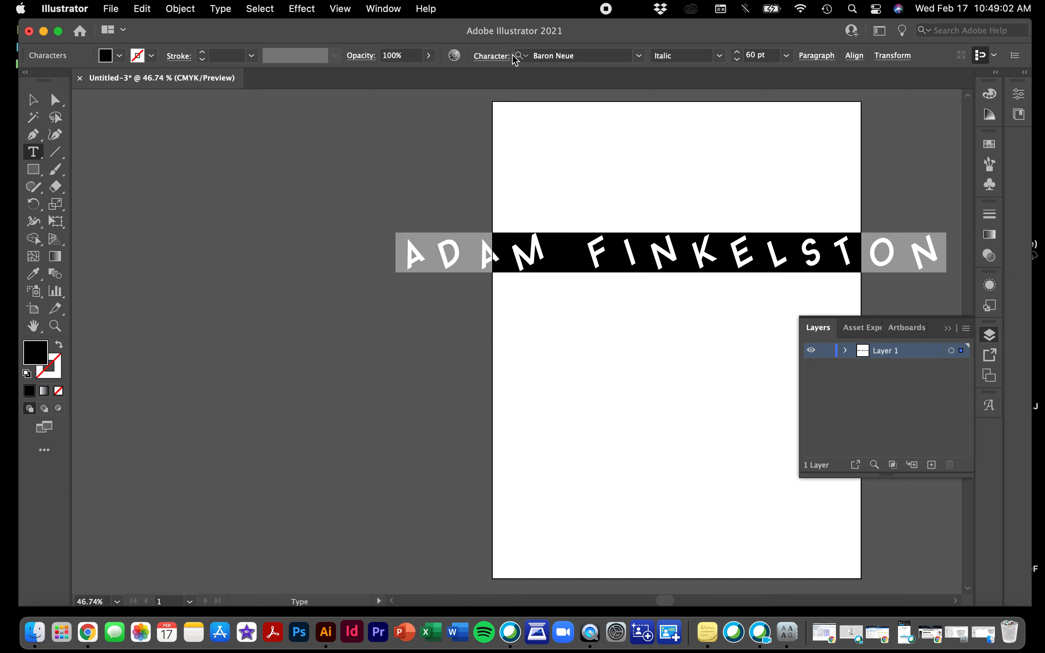
pyautogui.click(492, 56)
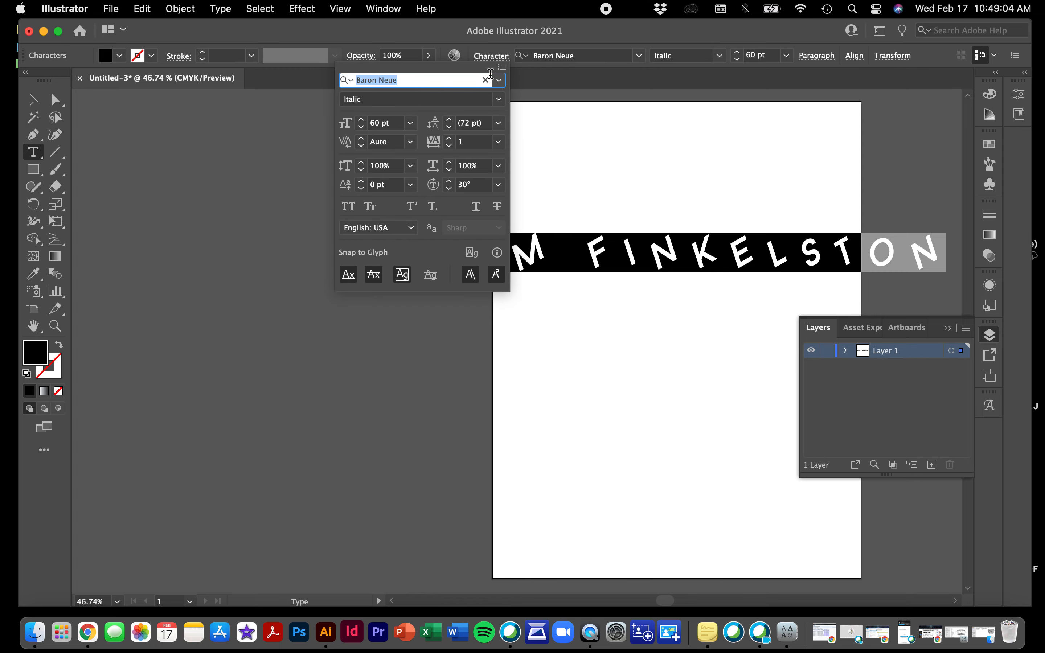
pyautogui.click(499, 80)
pyautogui.scroll(-10, 427, 285)
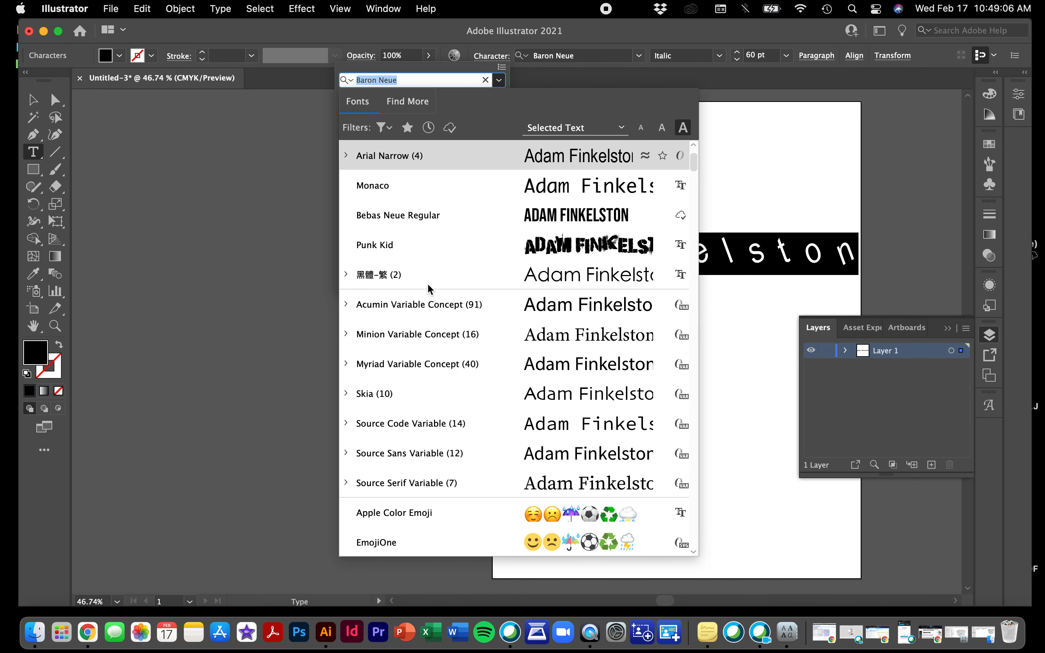
pyautogui.scroll(-15, 428, 284)
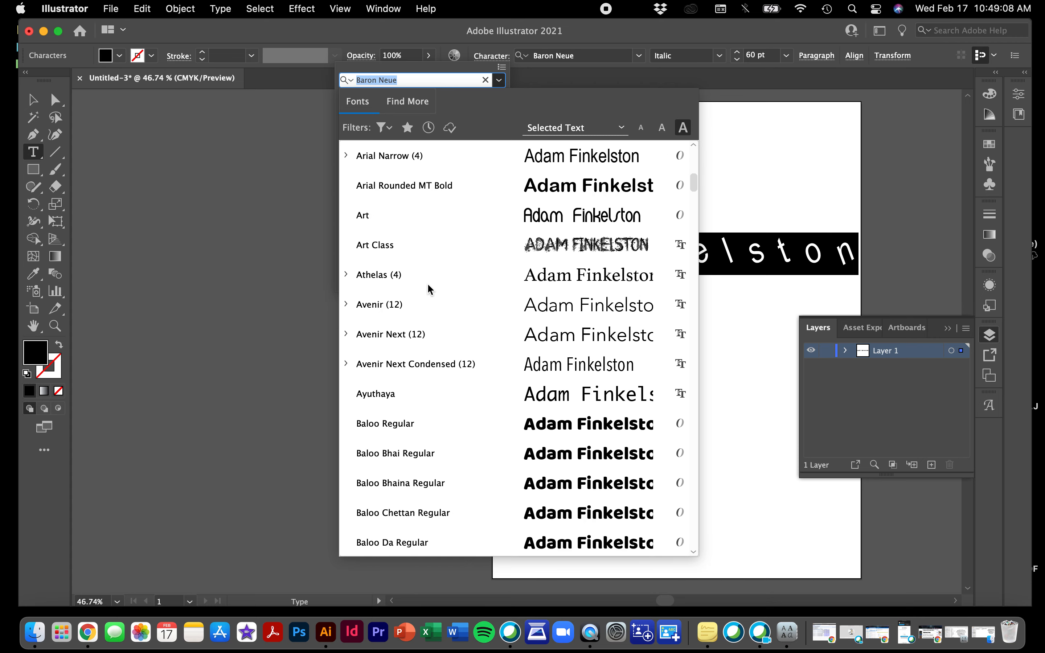
pyautogui.scroll(-10, 428, 285)
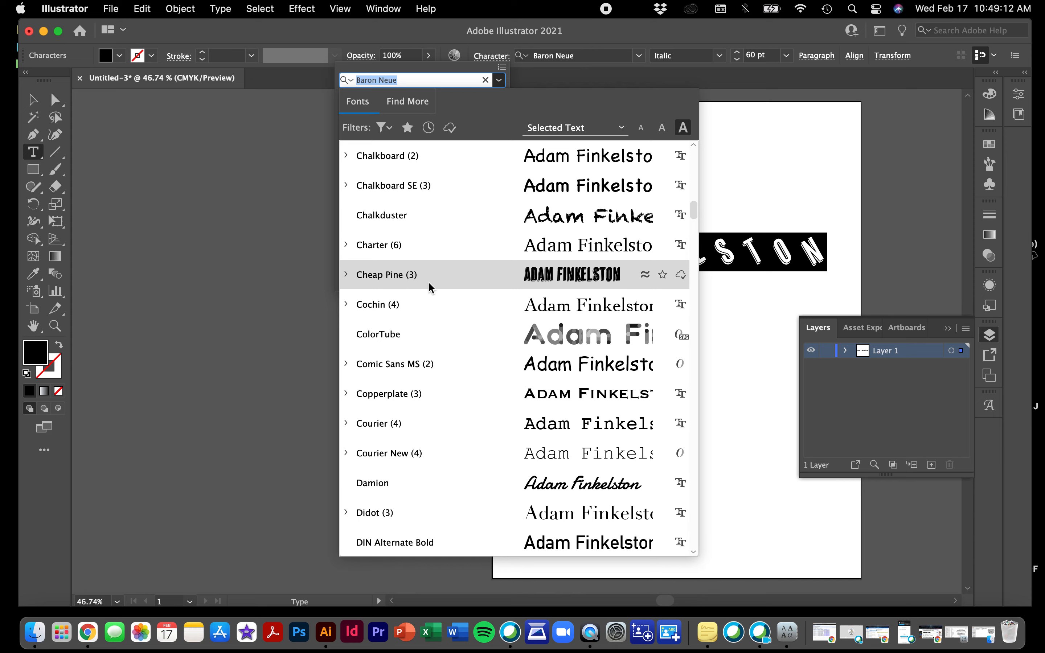
pyautogui.scroll(-10, 428, 285)
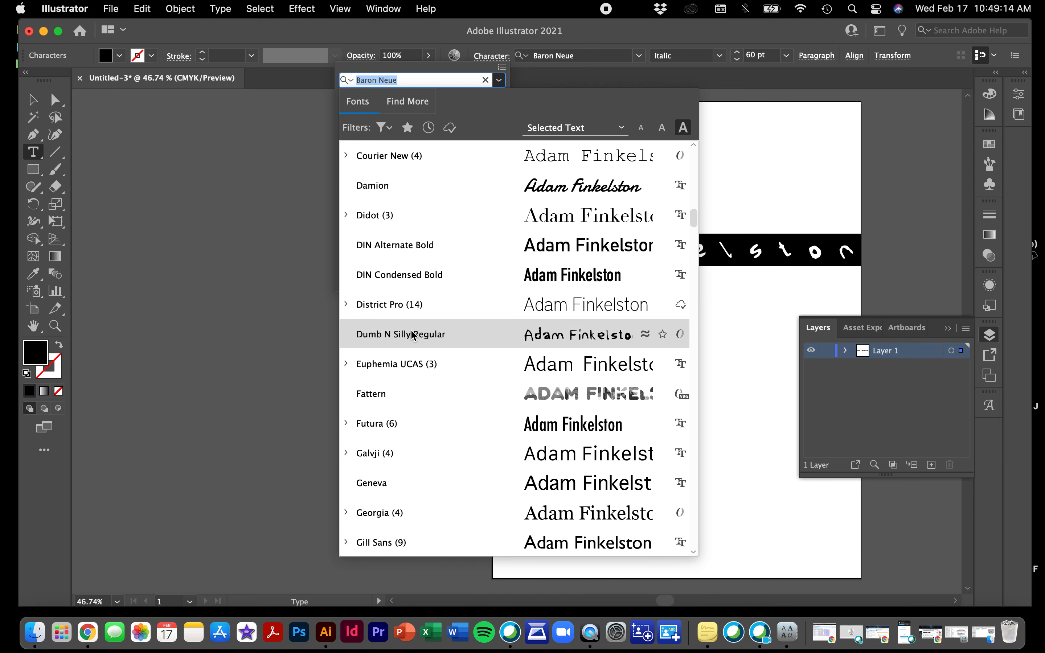
# Apply Dumb N Silly Regular at 48 pt to the name
pyautogui.click(413, 335)
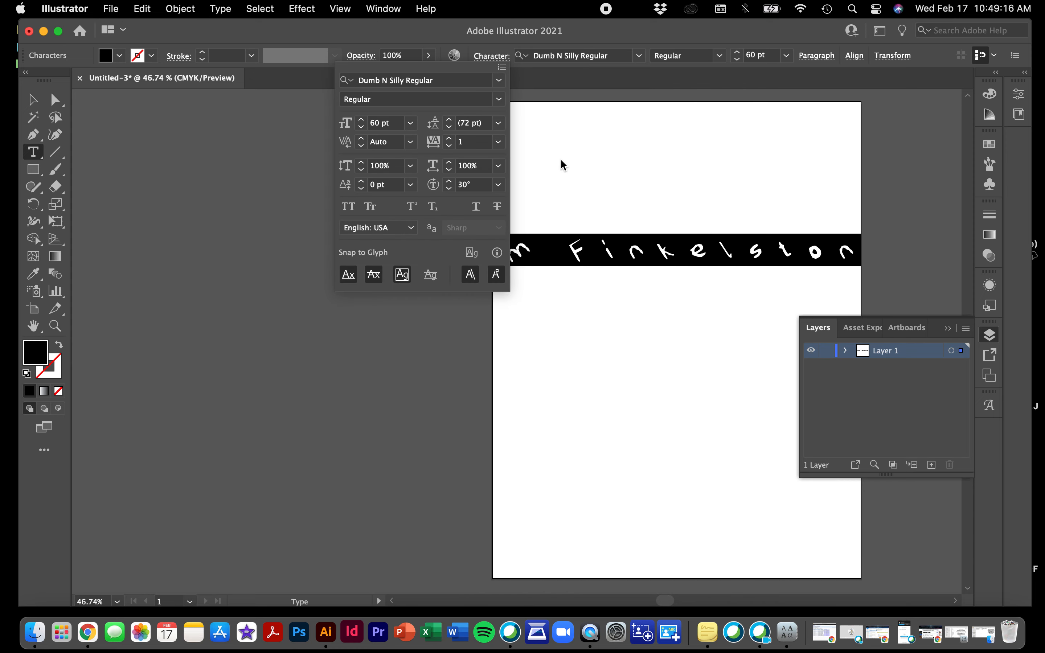
pyautogui.click(411, 123)
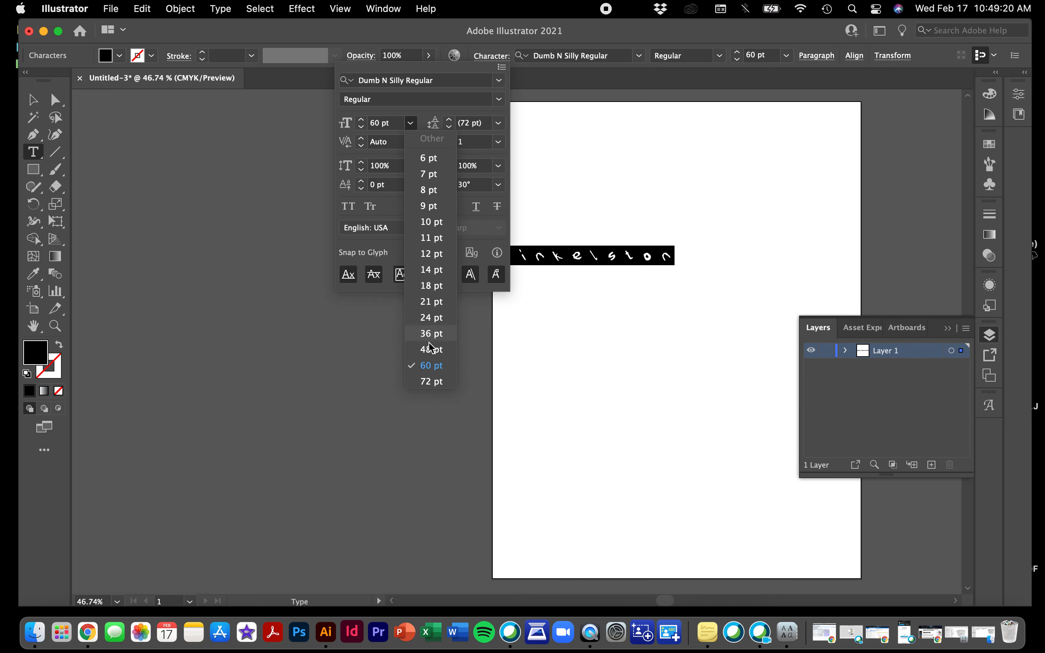
pyautogui.click(430, 353)
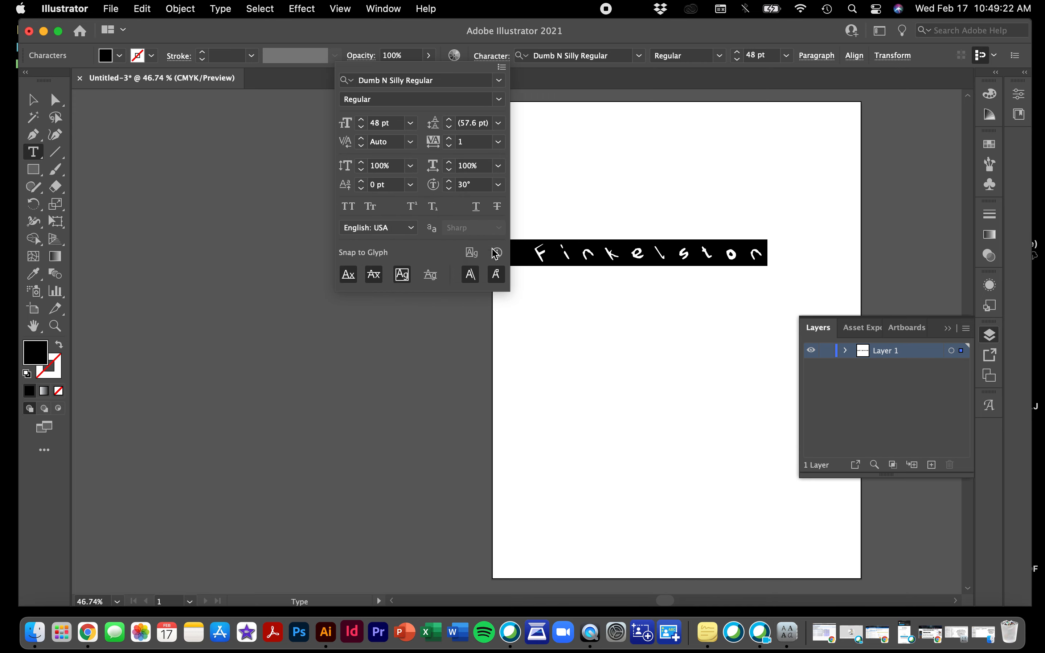
# Reset the character rotation to 0° and move the name near the top of the page
pyautogui.click(500, 185)
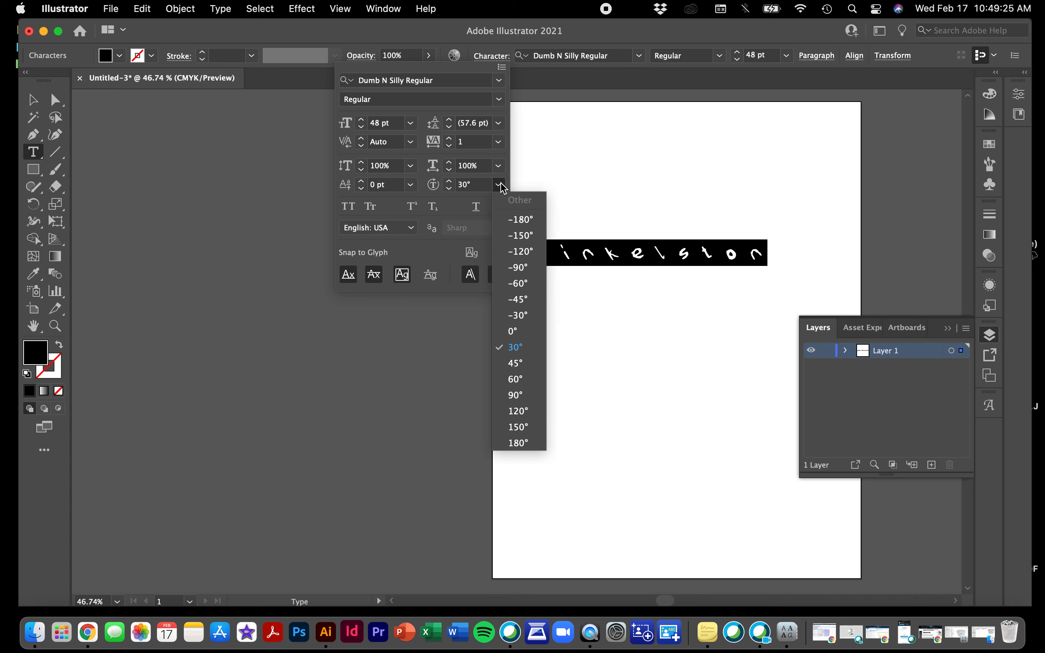
pyautogui.click(514, 332)
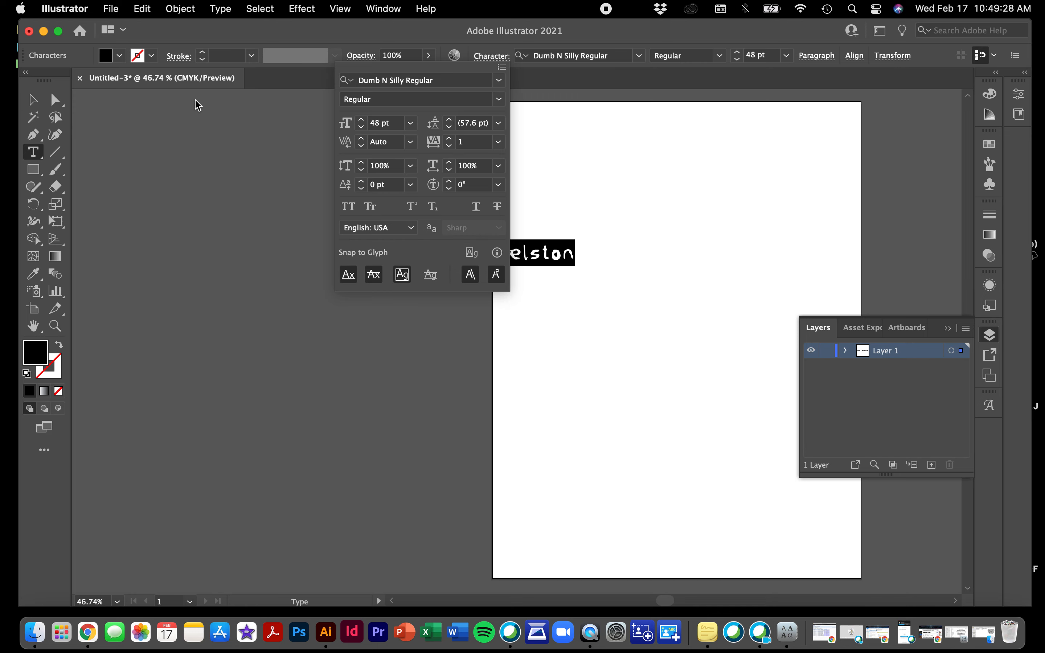
pyautogui.click(480, 63)
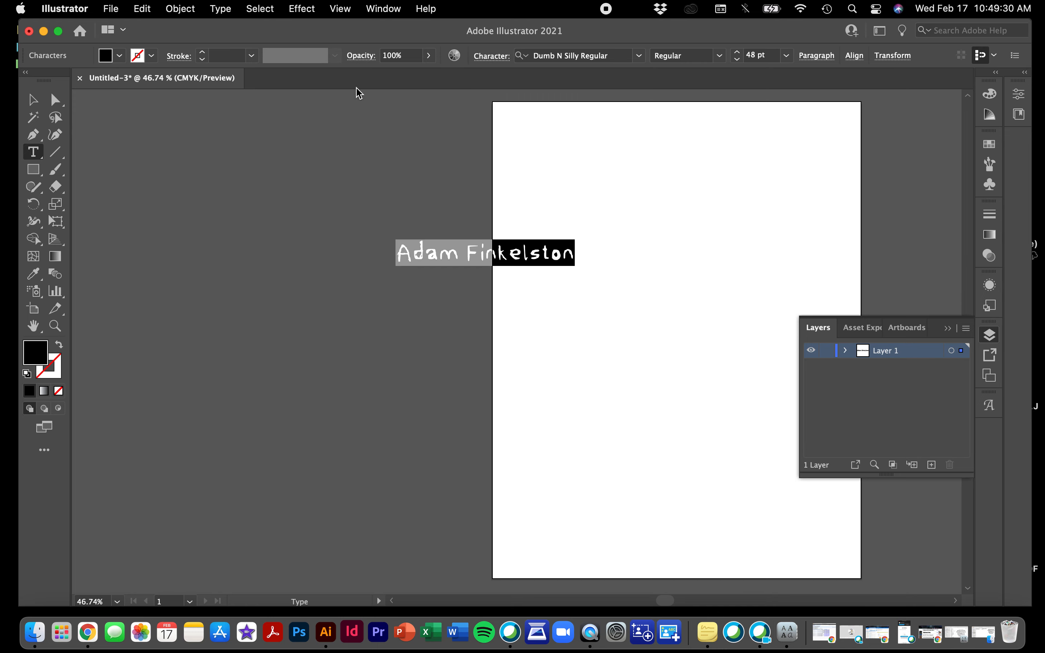
pyautogui.click(34, 100)
pyautogui.moveTo(447, 257); pyautogui.dragTo(633, 167)
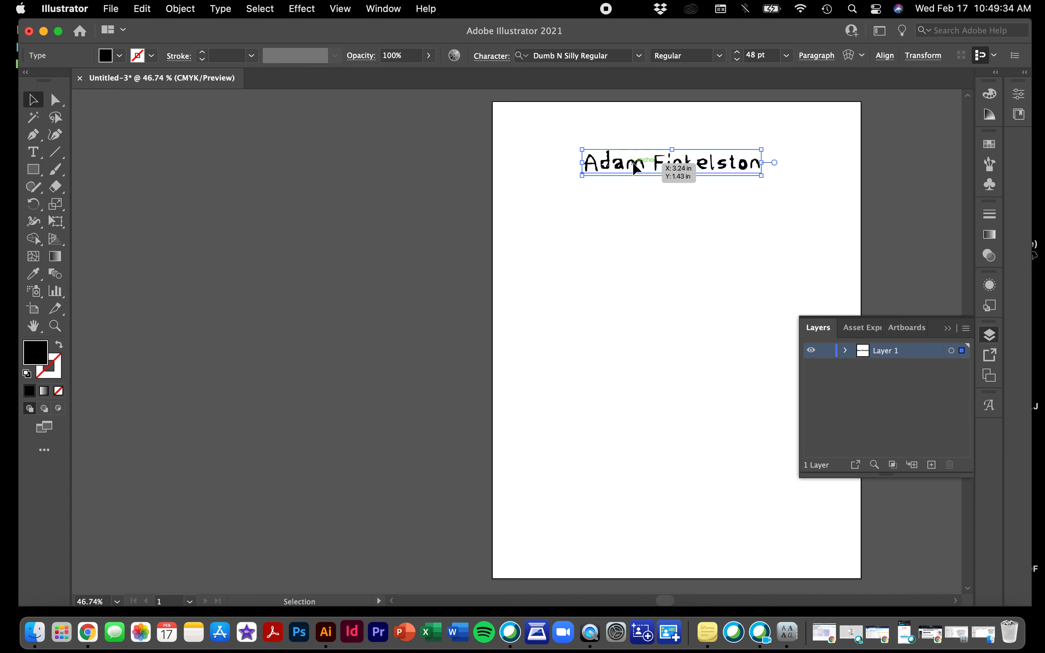